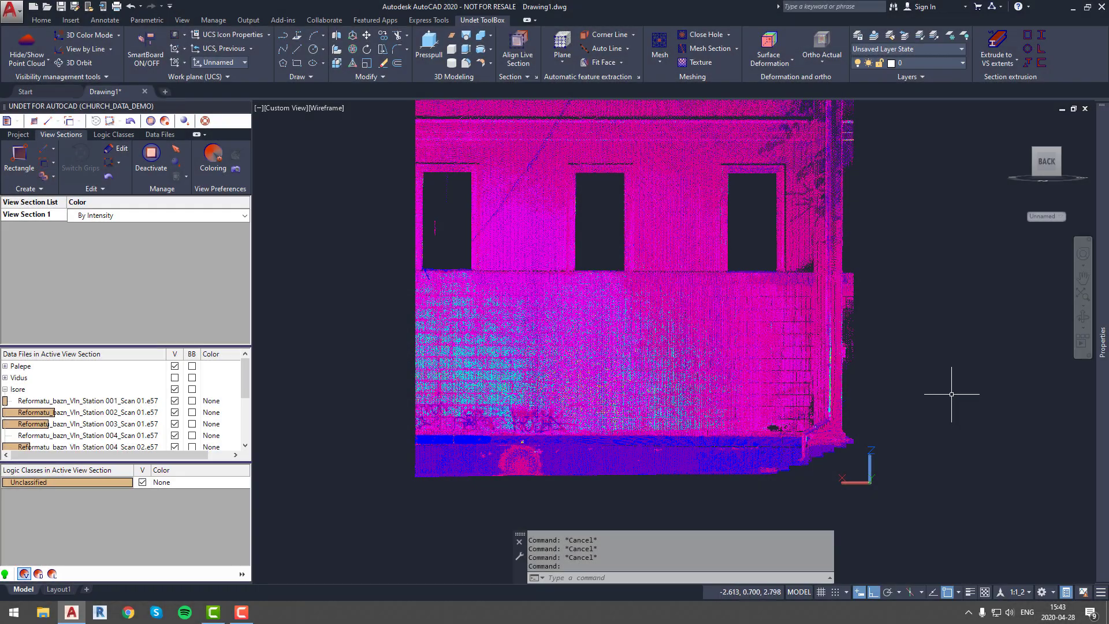
Step: Look through the deformation options without choosing one, then start Plane recognition on the wall
{"action": "left_click", "coordinate": [789, 62]}
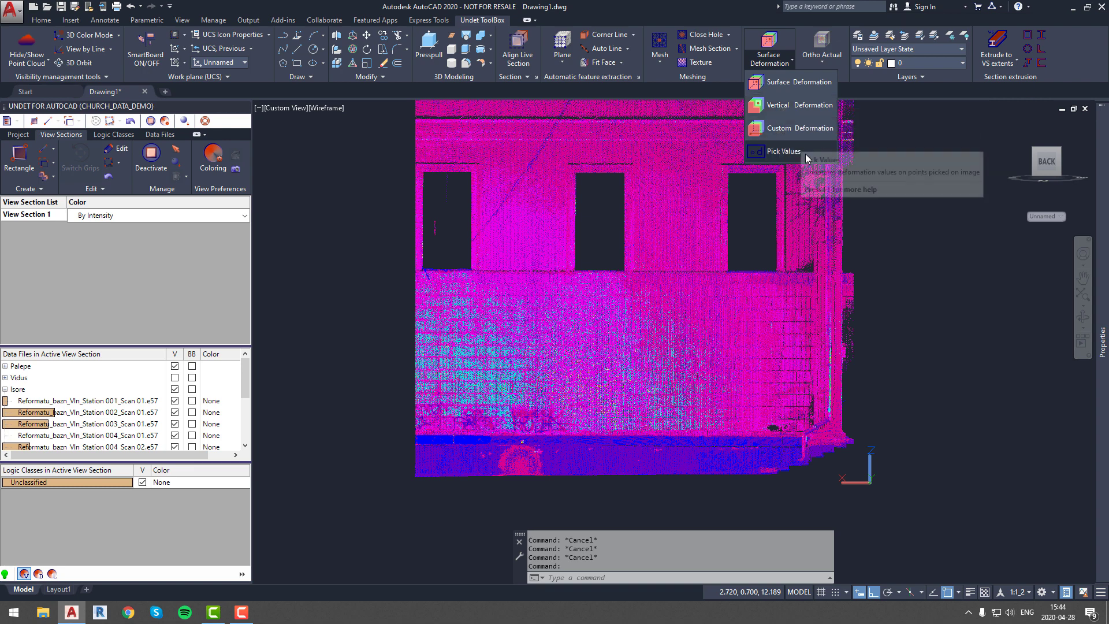
{"action": "left_click", "coordinate": [945, 231]}
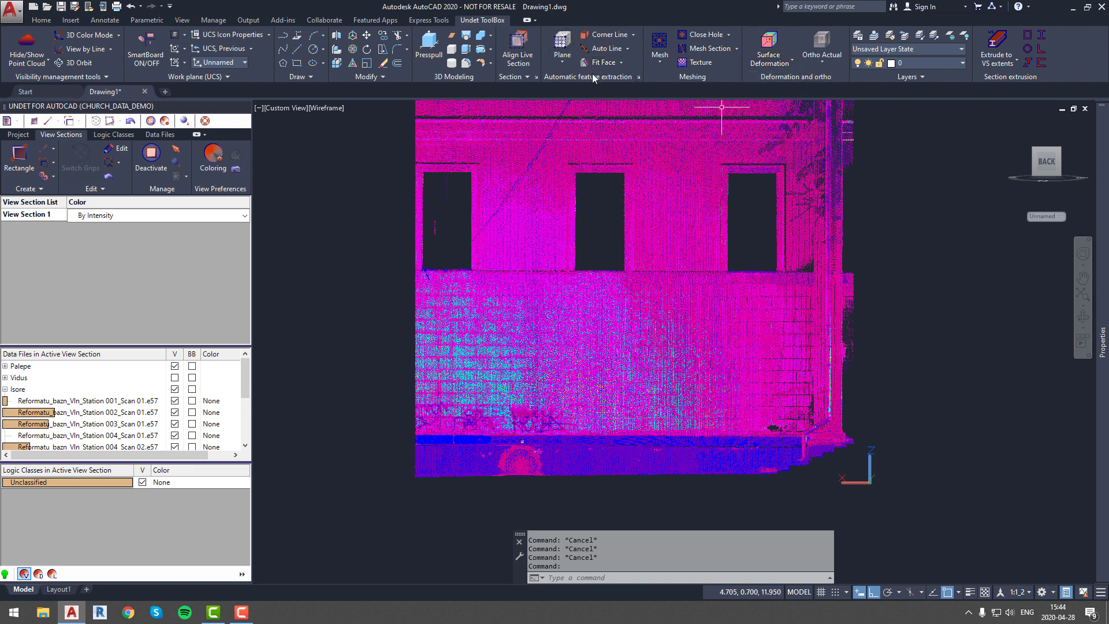
{"action": "left_click", "coordinate": [637, 80]}
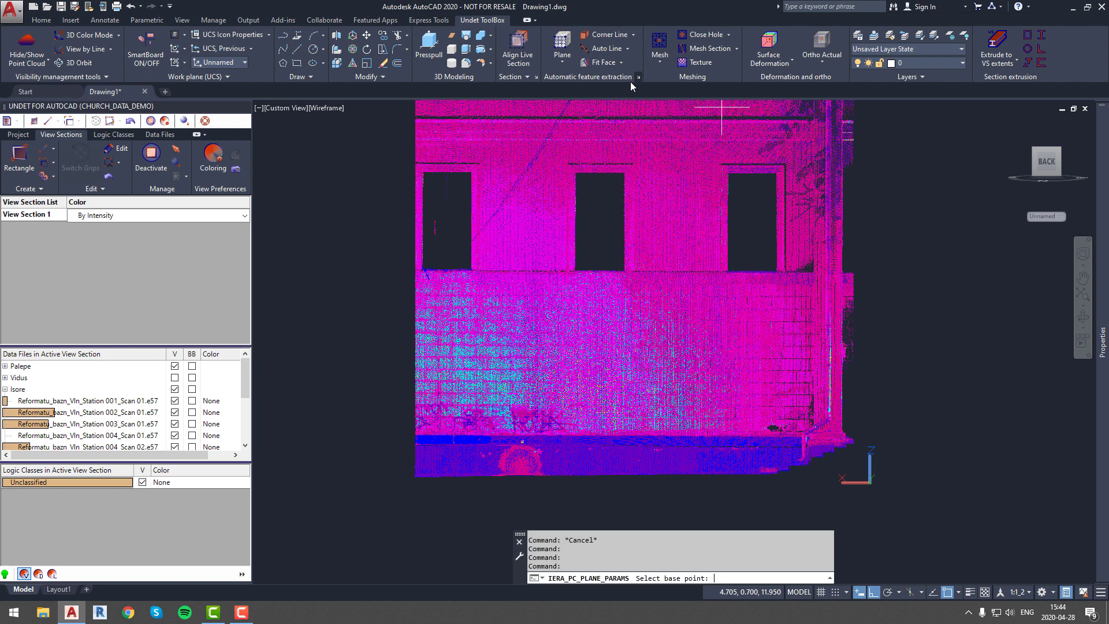
Step: Pick a wall base point, cancel Recognition Parameters, and start Surface Deformation
{"action": "left_click", "coordinate": [634, 341]}
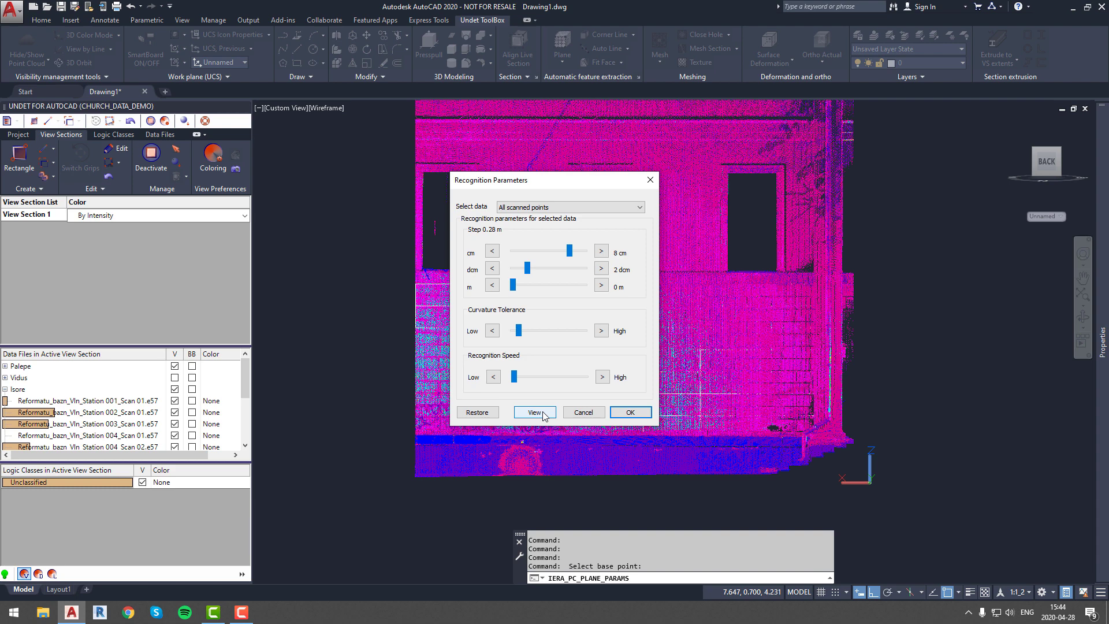
{"action": "left_click", "coordinate": [583, 412]}
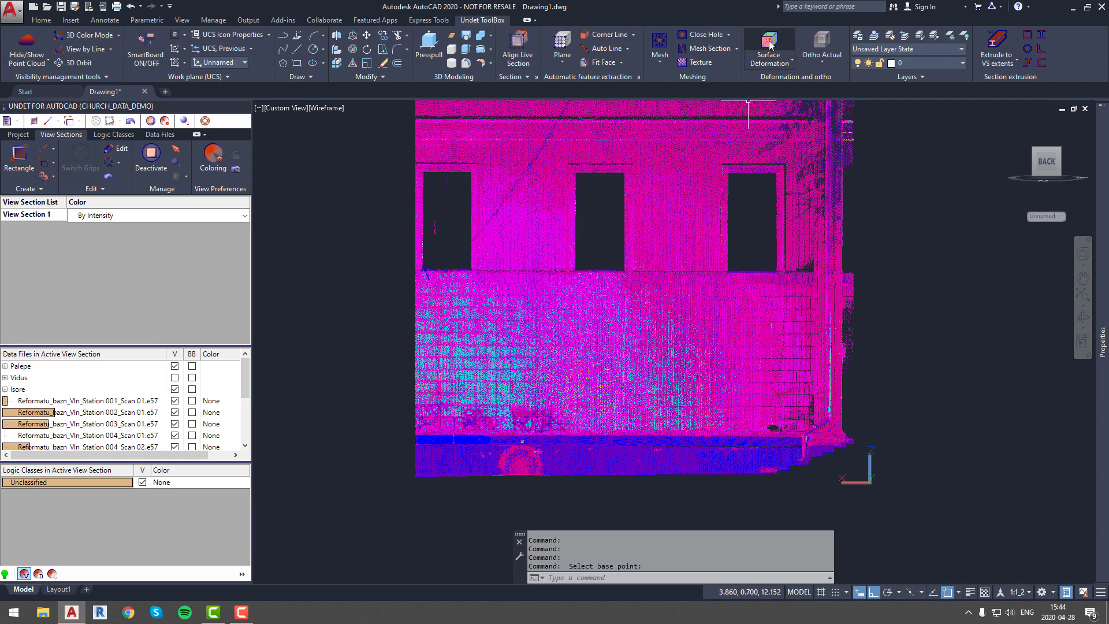
{"action": "left_click", "coordinate": [772, 41]}
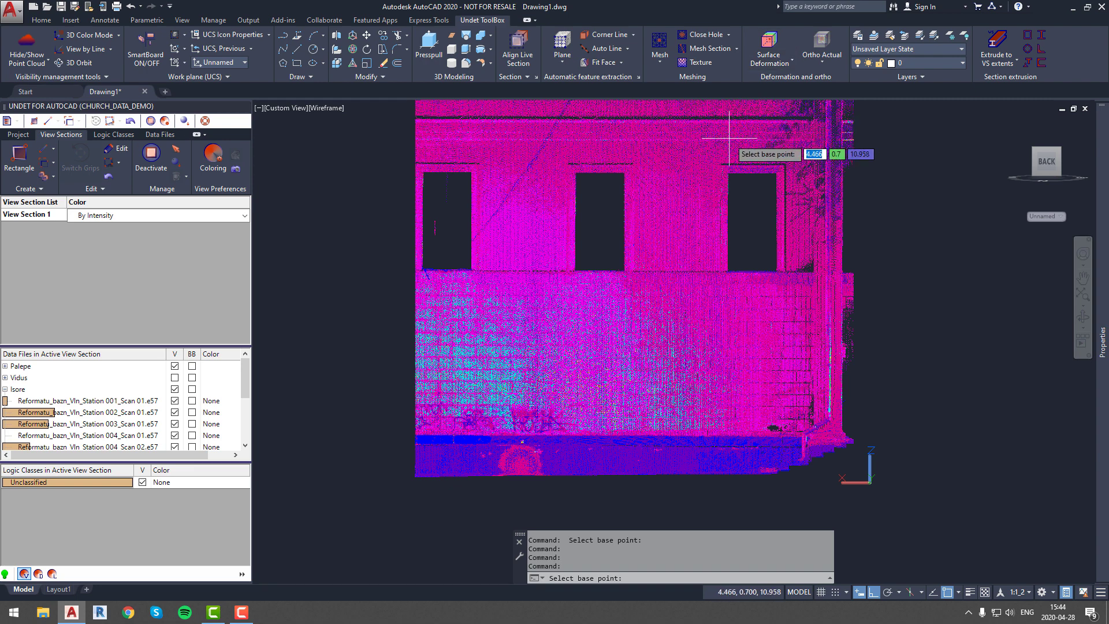
Step: Restart Surface Deformation, pick a base point on the lower wall, and accept the fitted plane
{"action": "left_click", "coordinate": [771, 58]}
{"action": "left_click", "coordinate": [771, 86]}
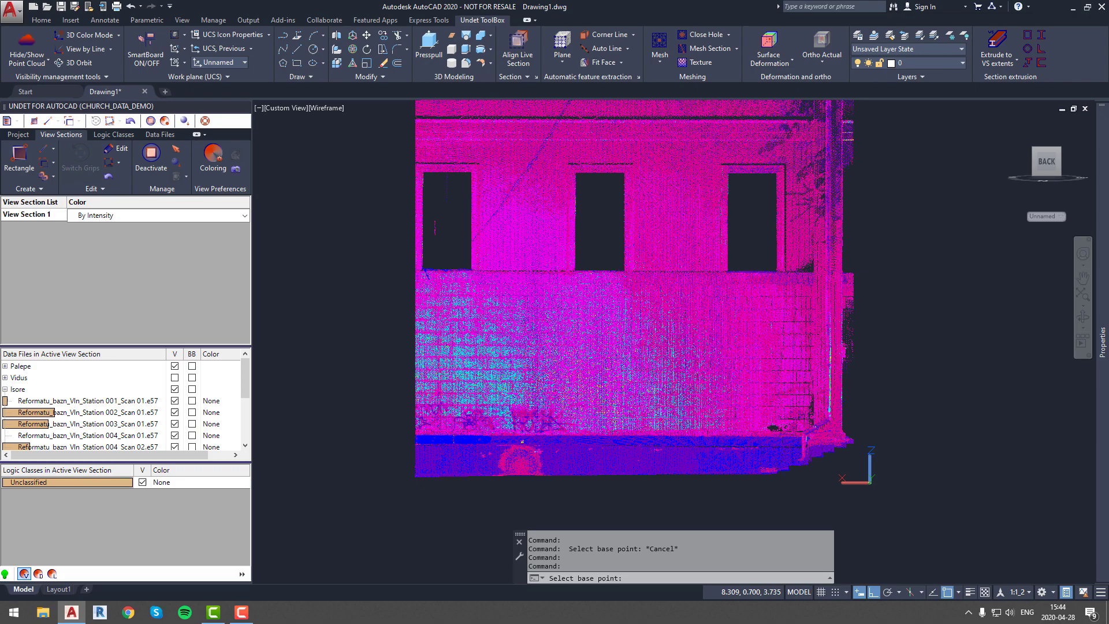
{"action": "left_click", "coordinate": [616, 359]}
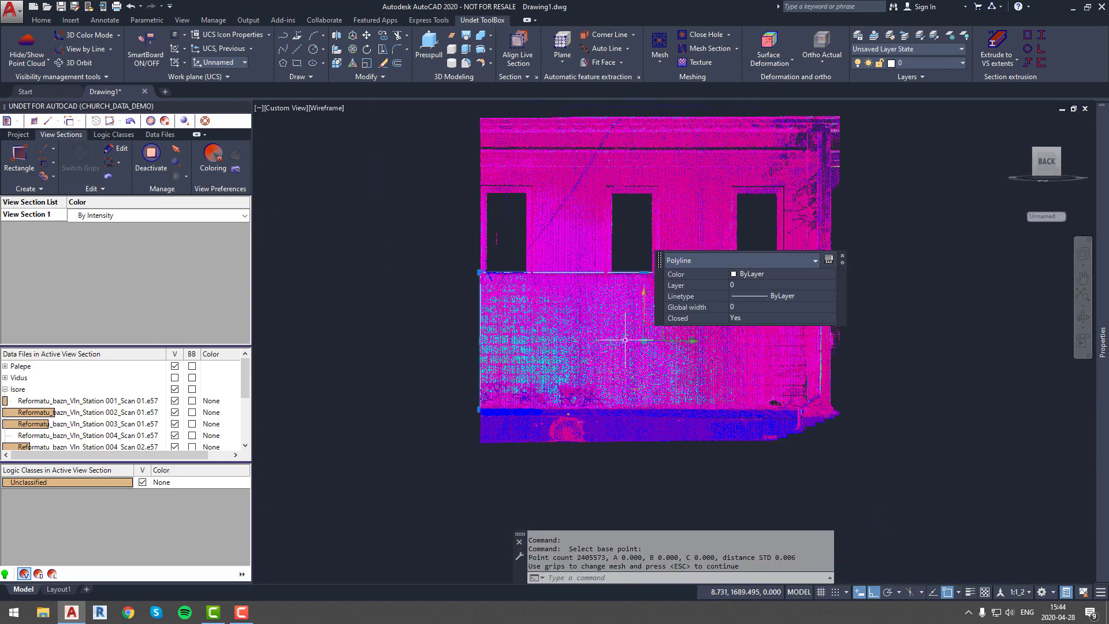
{"action": "scroll", "coordinate": [515, 234], "scroll_direction": "up", "scroll_amount": 5}
{"action": "scroll", "coordinate": [476, 339], "scroll_direction": "down", "scroll_amount": 4}
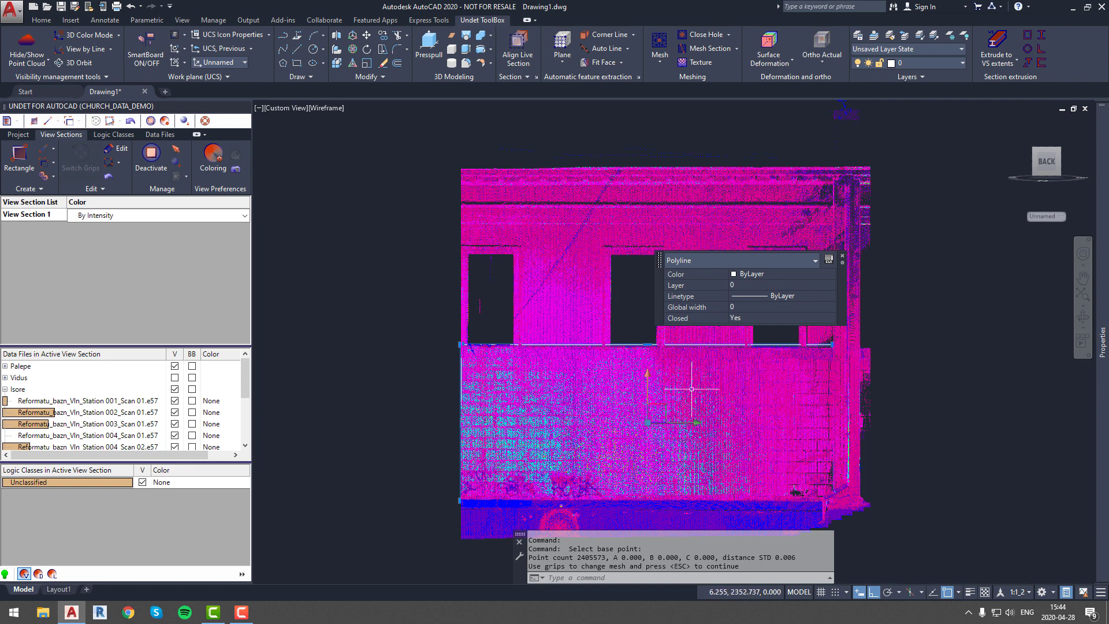
{"action": "key", "text": "Escape"}
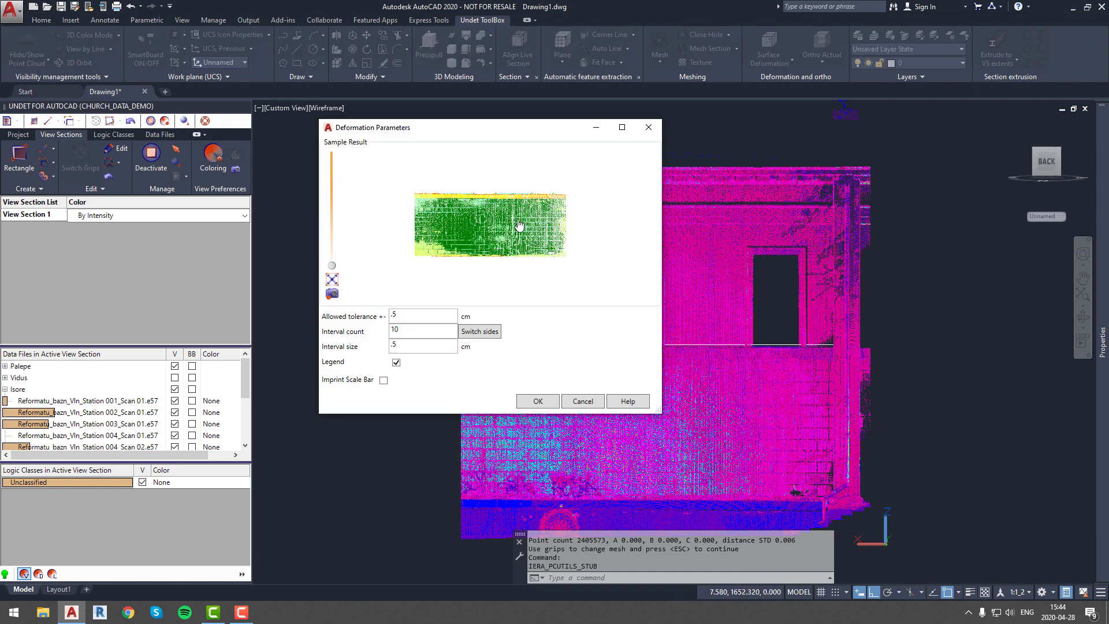
Step: Set Allowed tolerance to 1 cm, Interval count to 20 and Interval size to 1 cm
{"action": "scroll", "coordinate": [519, 225], "scroll_direction": "up", "scroll_amount": 3}
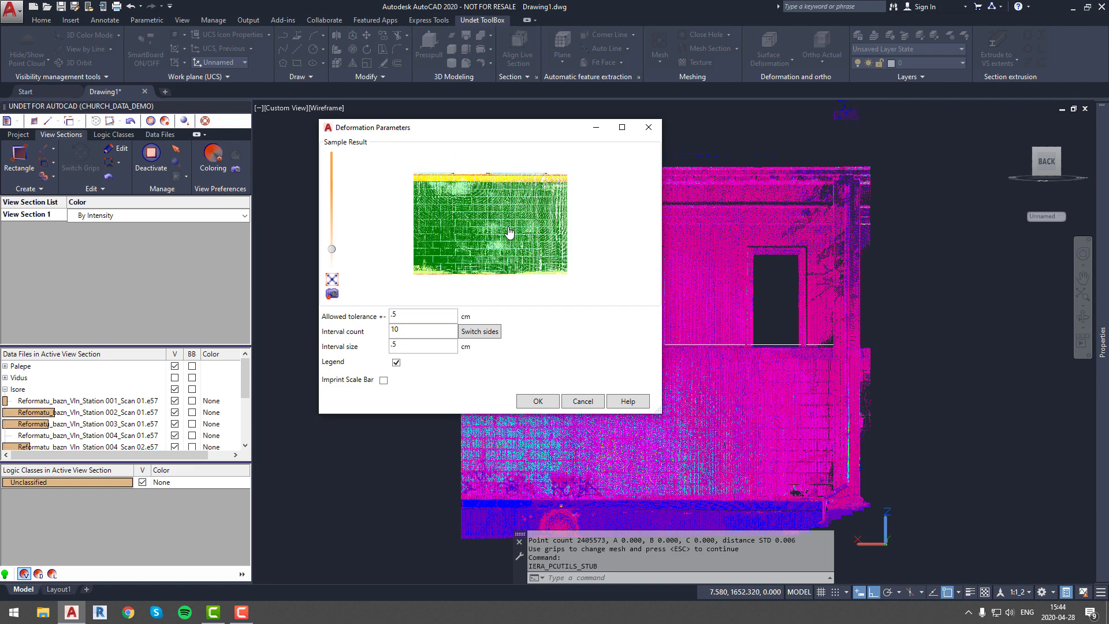
{"action": "scroll", "coordinate": [509, 232], "scroll_direction": "down", "scroll_amount": 2}
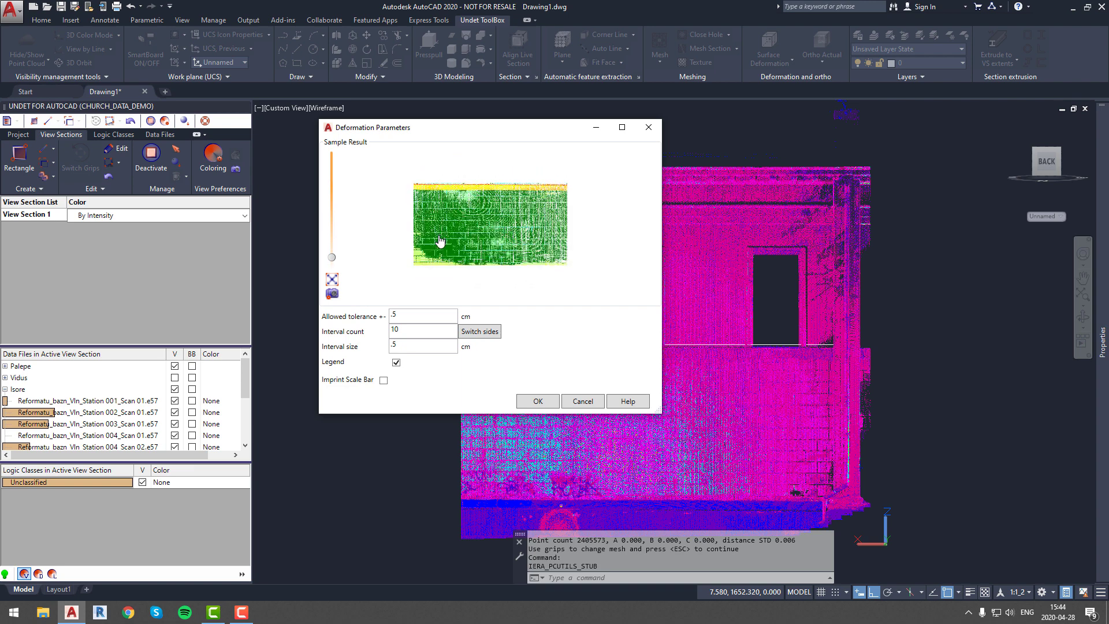
{"action": "double_click", "coordinate": [406, 331]}
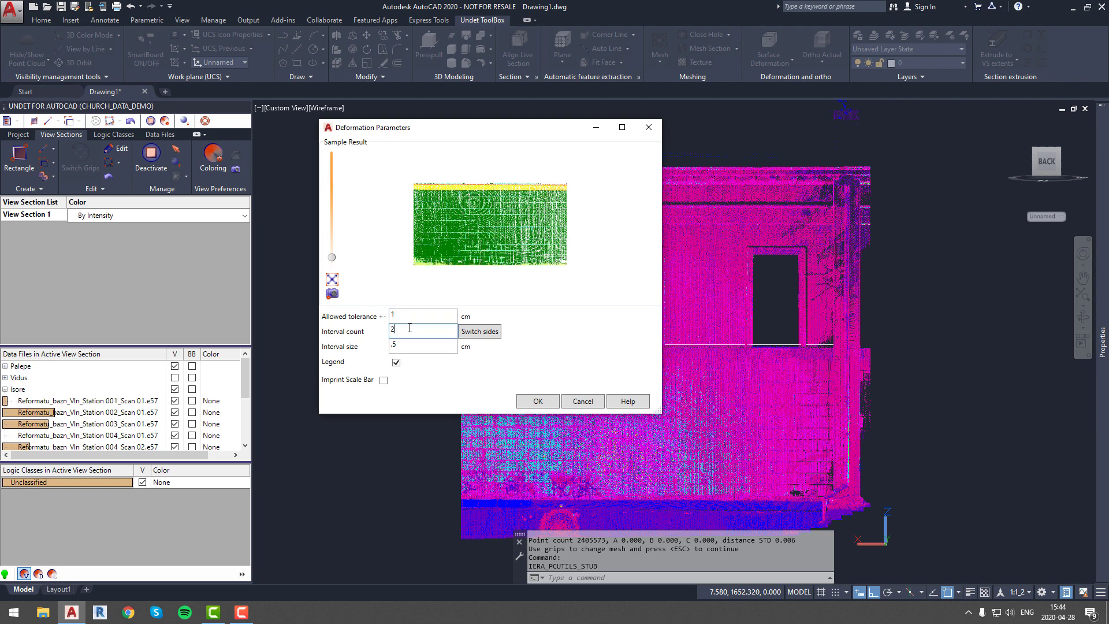
{"action": "double_click", "coordinate": [405, 345]}
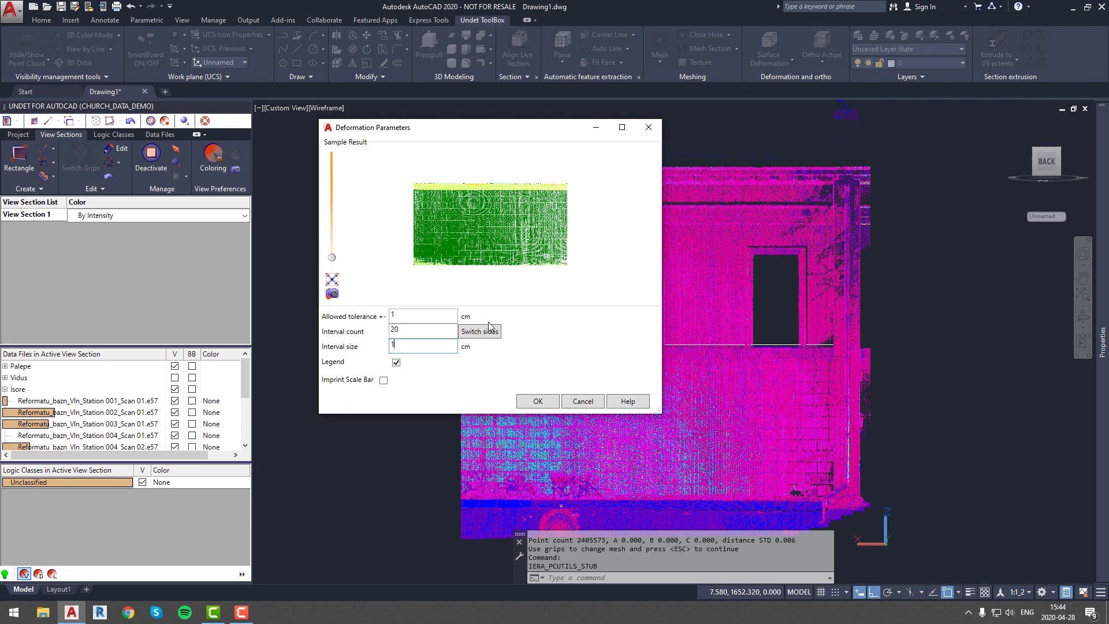
Step: Apply the deformation map and hide the original magenta point cloud
{"action": "left_click", "coordinate": [547, 401]}
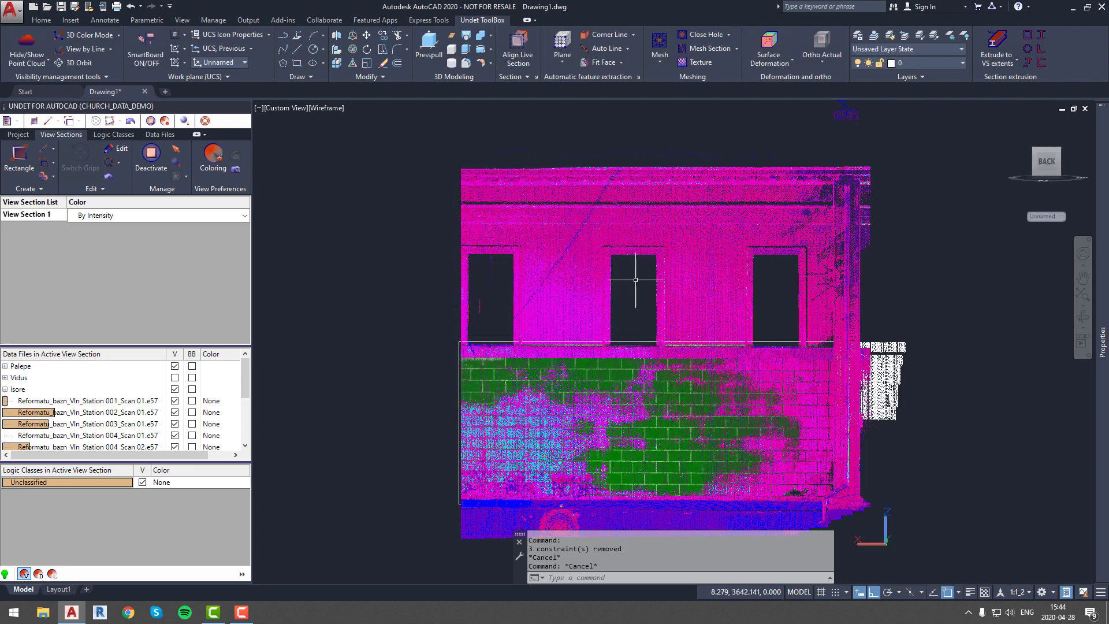
{"action": "left_click", "coordinate": [34, 60]}
{"action": "left_click", "coordinate": [35, 104]}
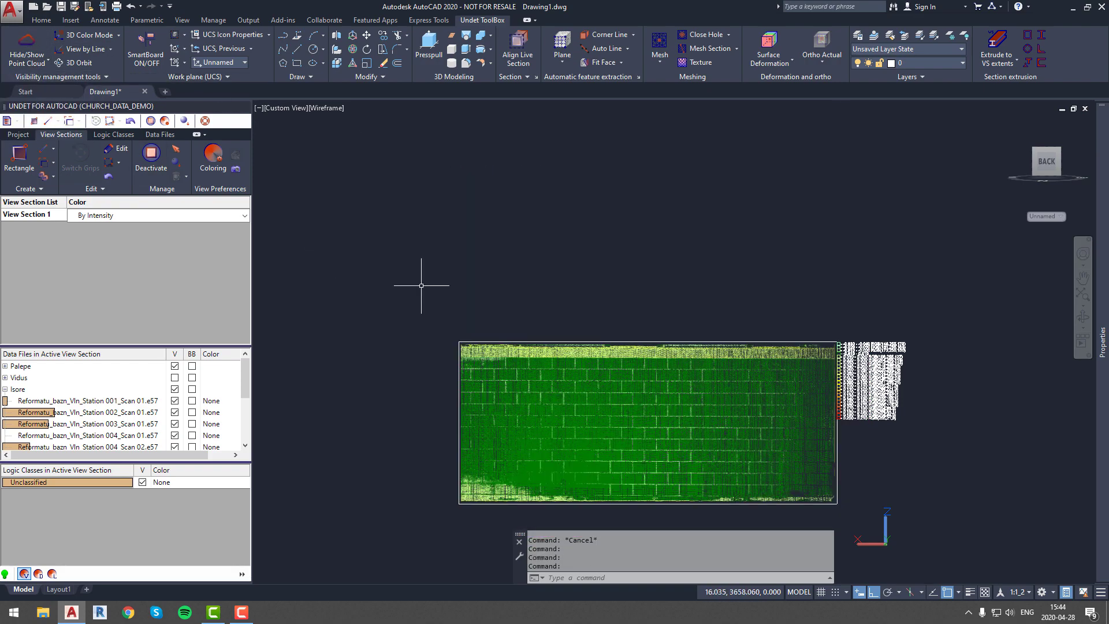
Step: Zoom in and out to inspect the green-to-yellow wall and its colour legend
{"action": "scroll", "coordinate": [679, 402], "scroll_direction": "up", "scroll_amount": 5}
{"action": "scroll", "coordinate": [678, 401], "scroll_direction": "down", "scroll_amount": 3}
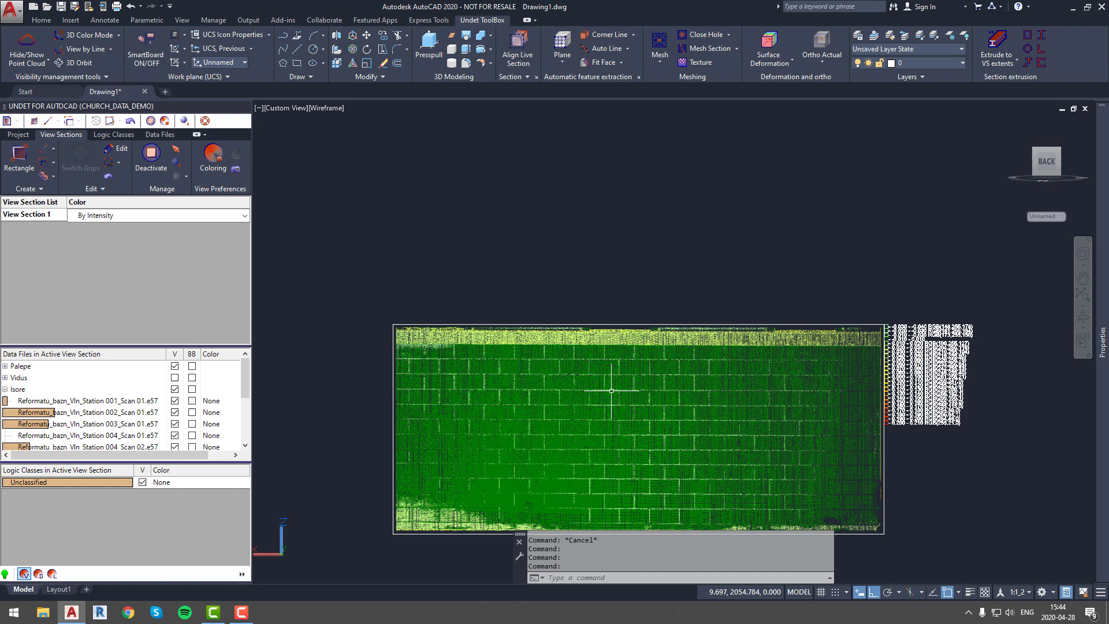
{"action": "scroll", "coordinate": [976, 387], "scroll_direction": "up", "scroll_amount": 2}
{"action": "scroll", "coordinate": [977, 384], "scroll_direction": "up", "scroll_amount": 4}
{"action": "scroll", "coordinate": [751, 404], "scroll_direction": "down", "scroll_amount": 2}
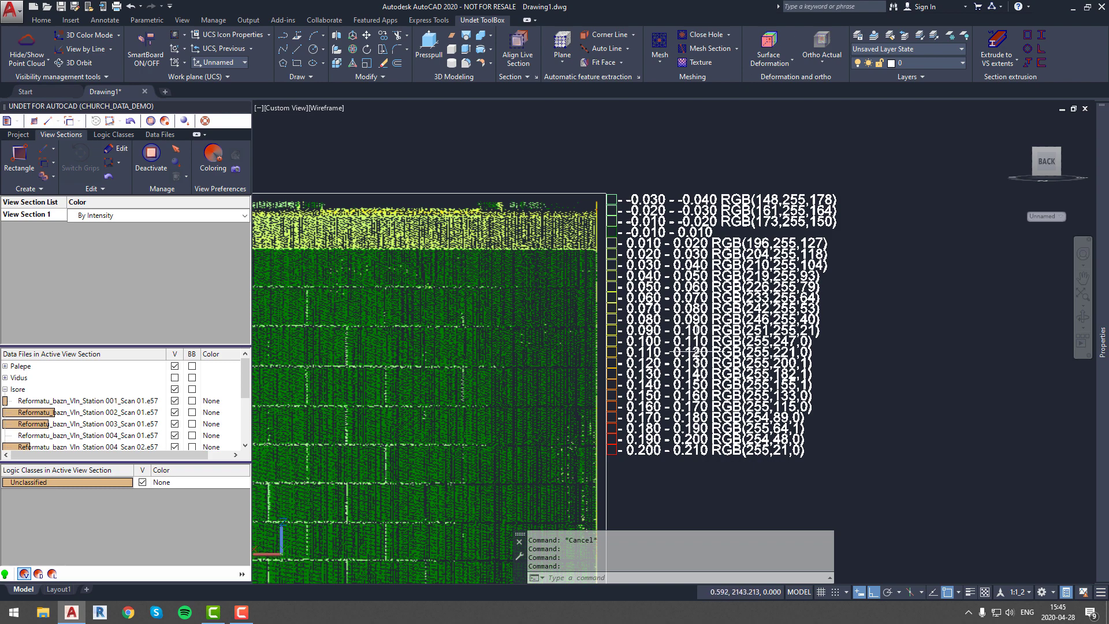
{"action": "scroll", "coordinate": [698, 354], "scroll_direction": "down", "scroll_amount": 3}
{"action": "scroll", "coordinate": [507, 376], "scroll_direction": "down", "scroll_amount": 3}
{"action": "scroll", "coordinate": [502, 376], "scroll_direction": "up", "scroll_amount": 5}
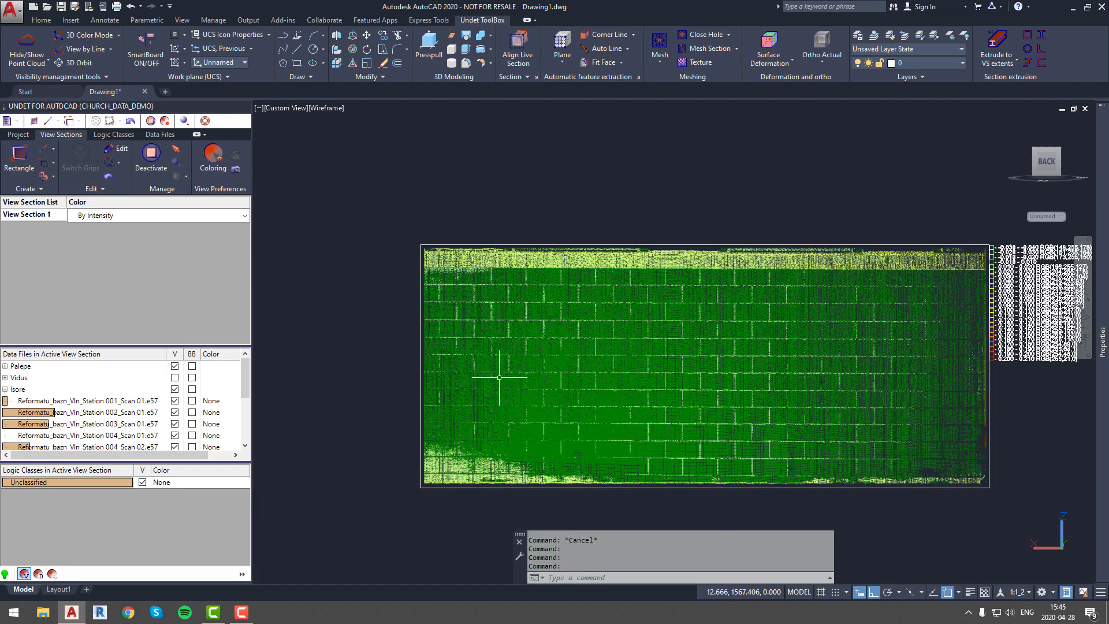
{"action": "scroll", "coordinate": [481, 370], "scroll_direction": "down", "scroll_amount": 3}
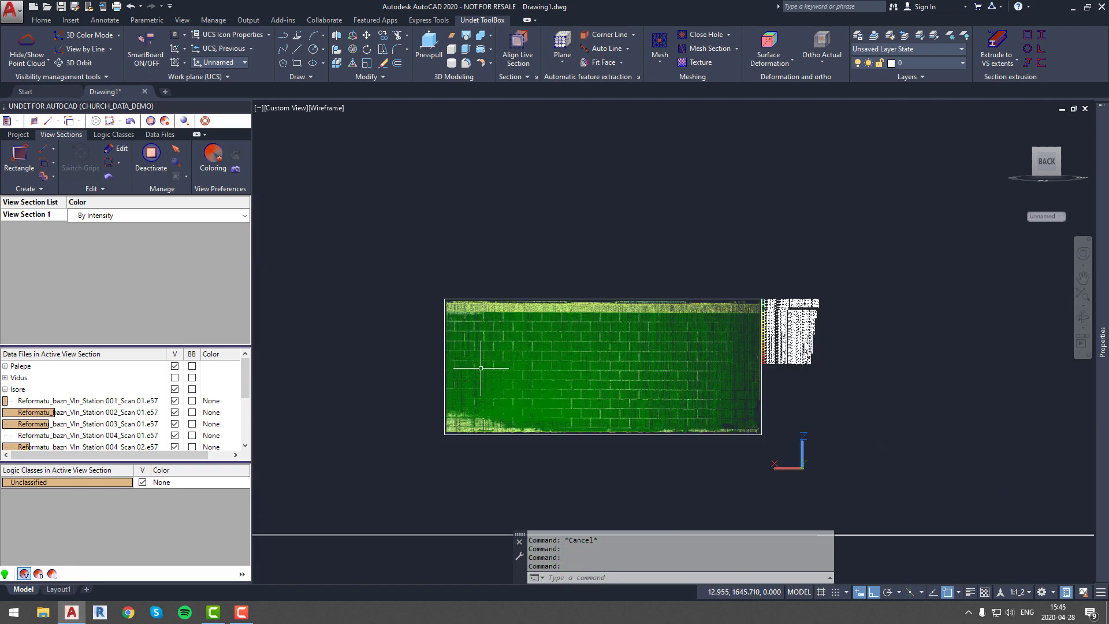
{"action": "scroll", "coordinate": [807, 343], "scroll_direction": "up", "scroll_amount": 2}
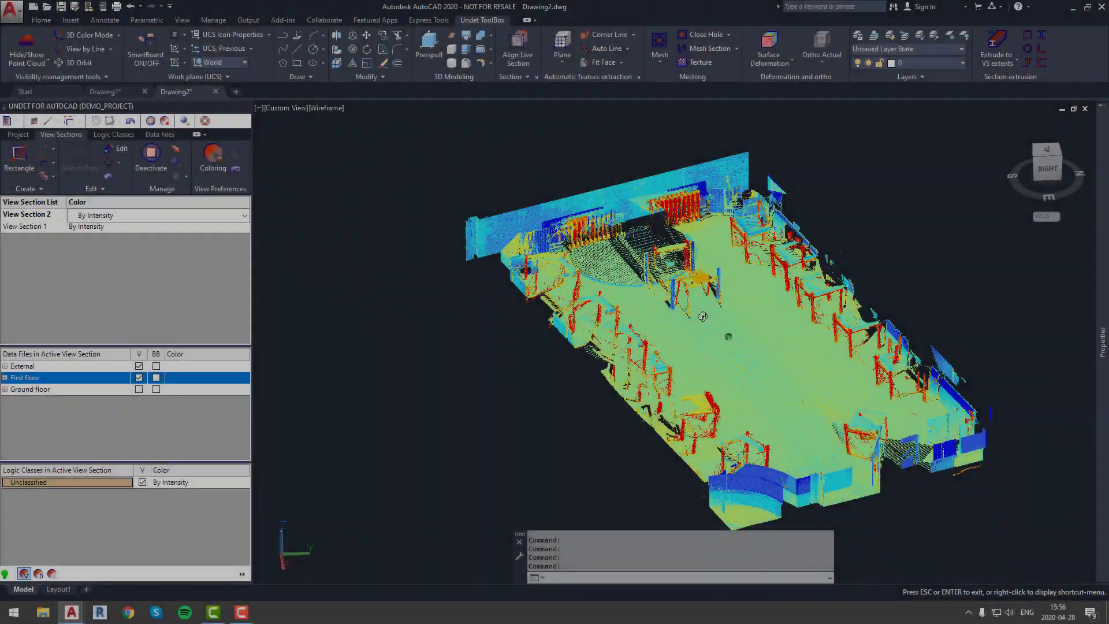
Step: Orbit the floor scan, switch to a top view, and start an Ortho Actual image
{"action": "left_click_drag", "start_coordinate": [647, 323], "coordinate": [1001, 224]}
{"action": "key", "text": "Escape"}
{"action": "left_click", "coordinate": [1047, 151]}
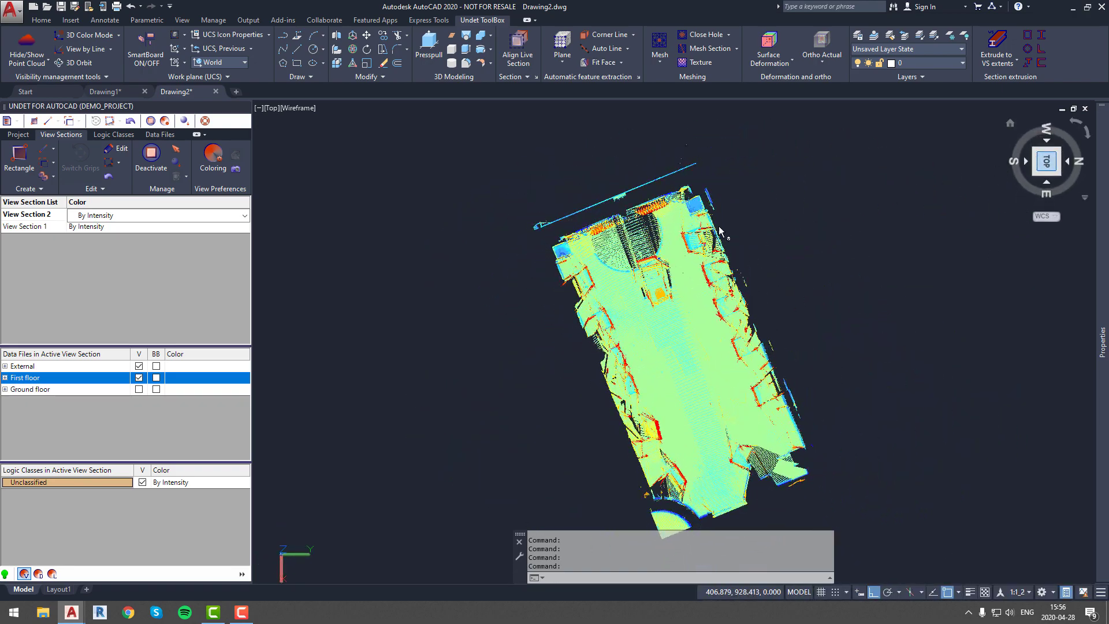
{"action": "left_click", "coordinate": [822, 63]}
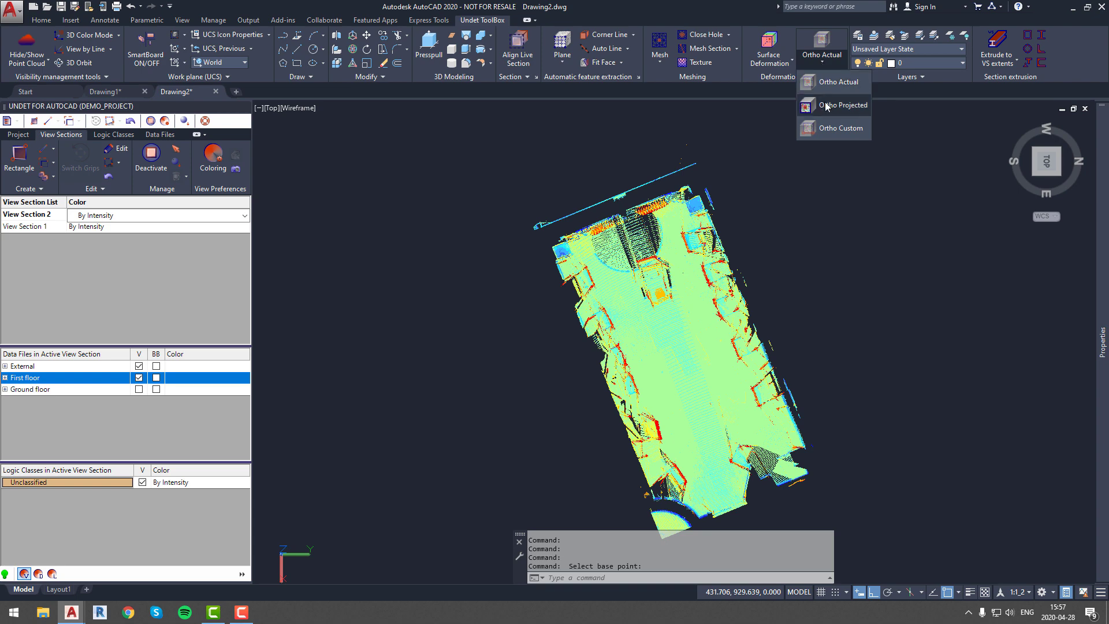
{"action": "left_click", "coordinate": [829, 85]}
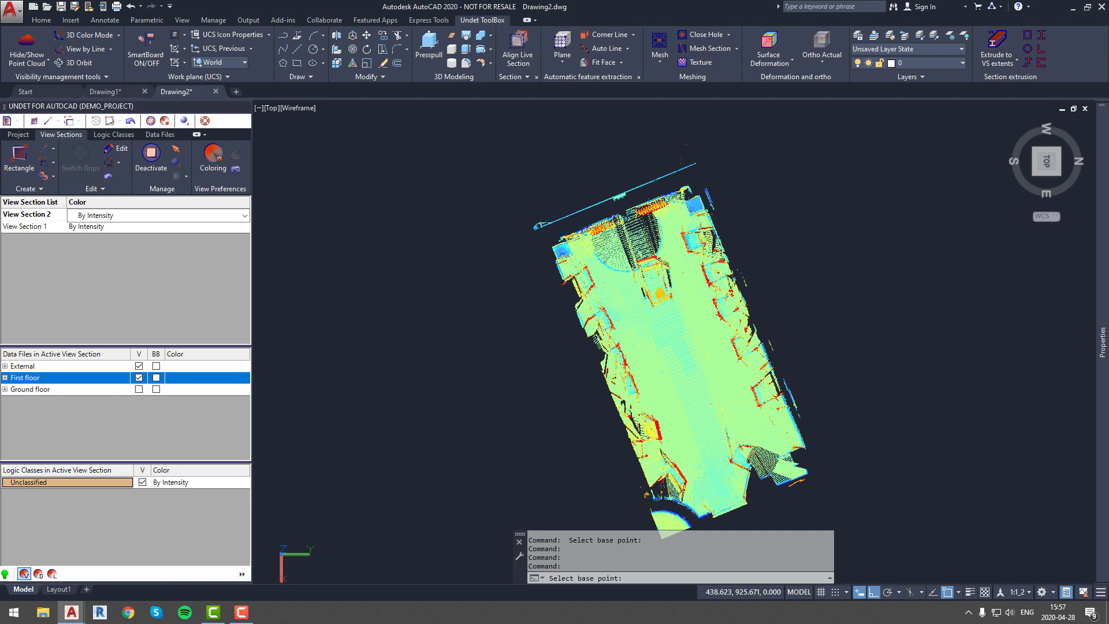
Step: Pick the floor base point for the ortho image, accept its sample preview, and select the cloud
{"action": "left_click", "coordinate": [706, 358]}
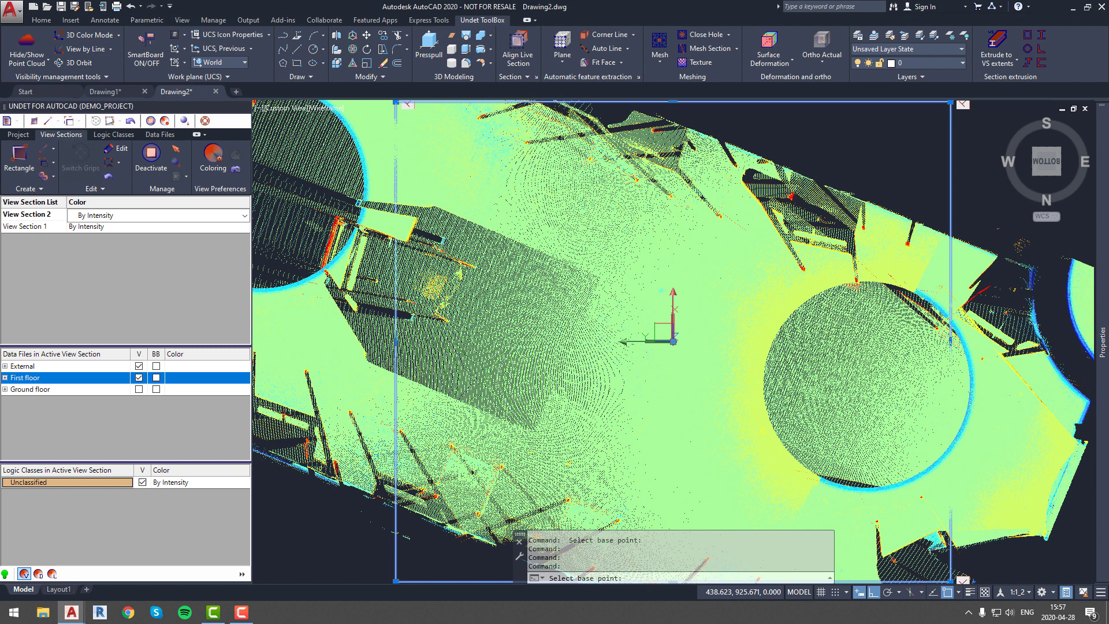
{"action": "key", "text": "Escape"}
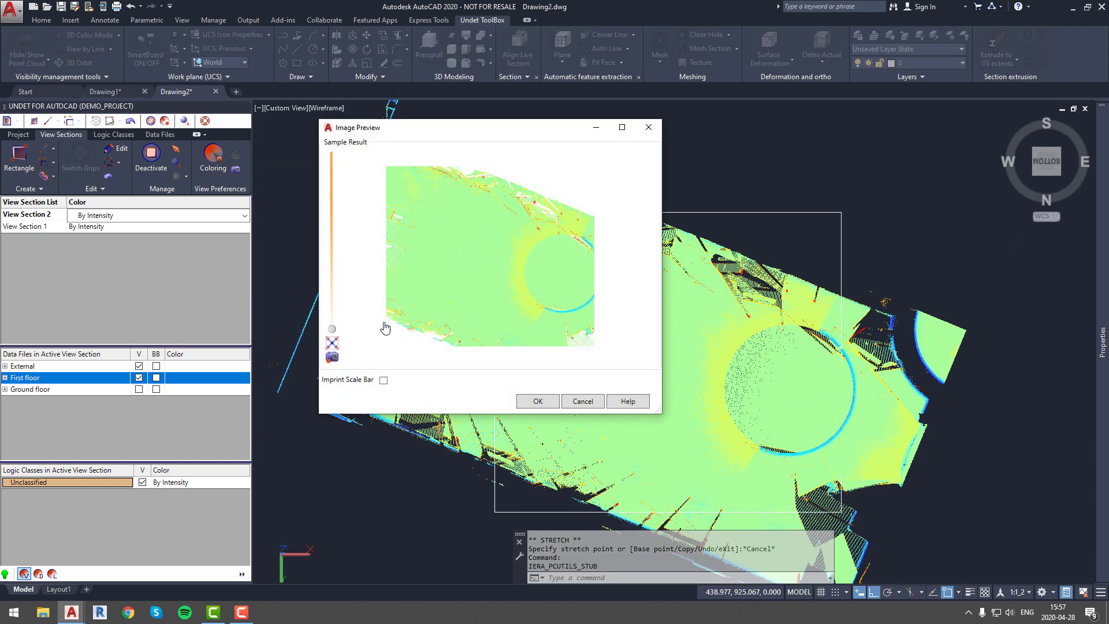
{"action": "mouse_move", "coordinate": [332, 331]}
{"action": "left_mouse_down"}
{"action": "mouse_move", "coordinate": [332, 260]}
{"action": "mouse_move", "coordinate": [332, 329]}
{"action": "left_mouse_up"}
{"action": "left_click", "coordinate": [537, 402]}
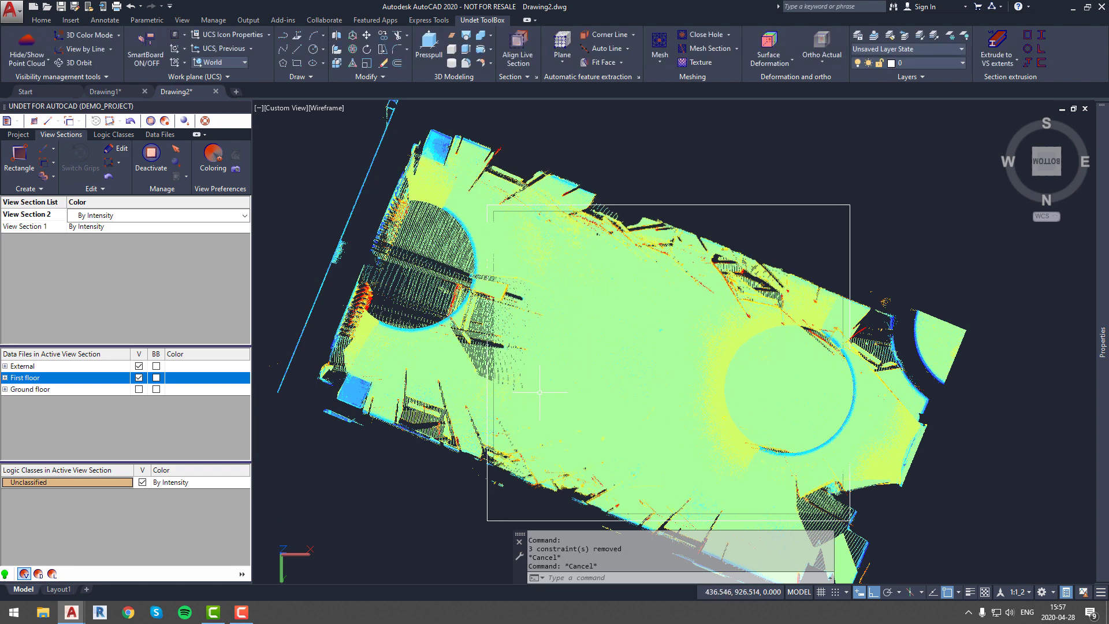
{"action": "scroll", "coordinate": [534, 367], "scroll_direction": "down", "scroll_amount": 2}
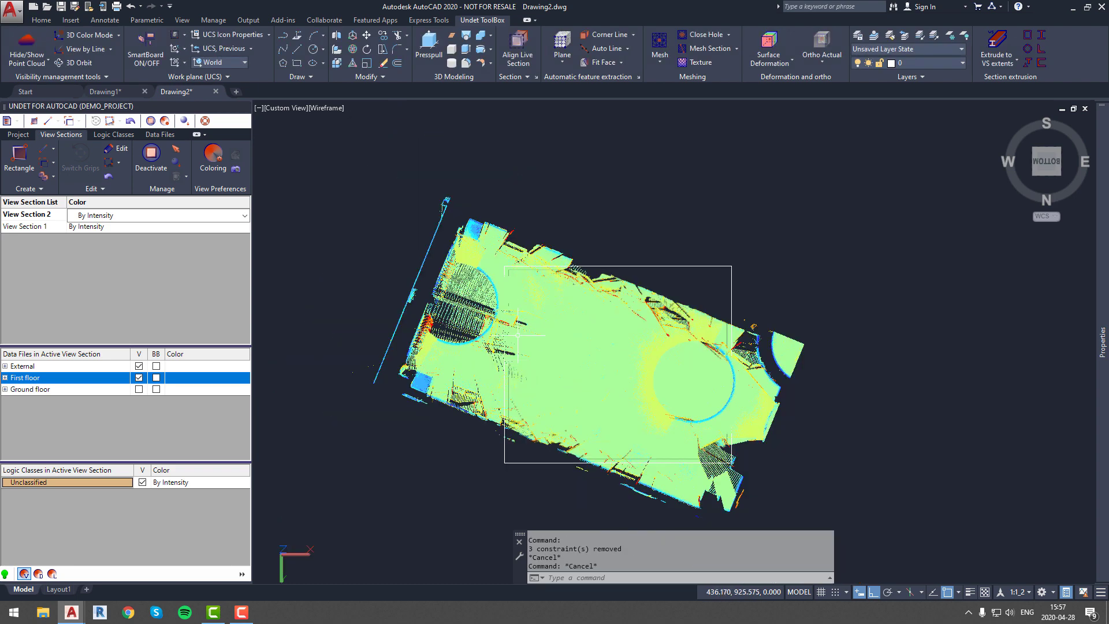
{"action": "left_click", "coordinate": [619, 255]}
Step: Colour View Section 2 By Plane using the floor face, then hide the point cloud
{"action": "key", "text": "Escape"}
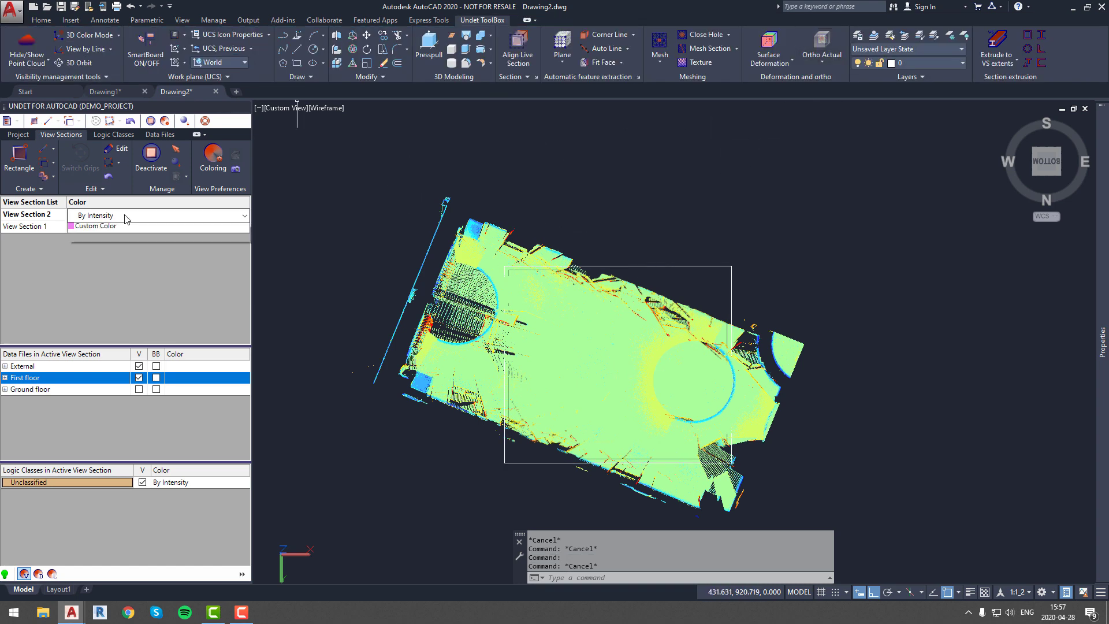
{"action": "left_click", "coordinate": [156, 215]}
{"action": "left_click", "coordinate": [123, 260]}
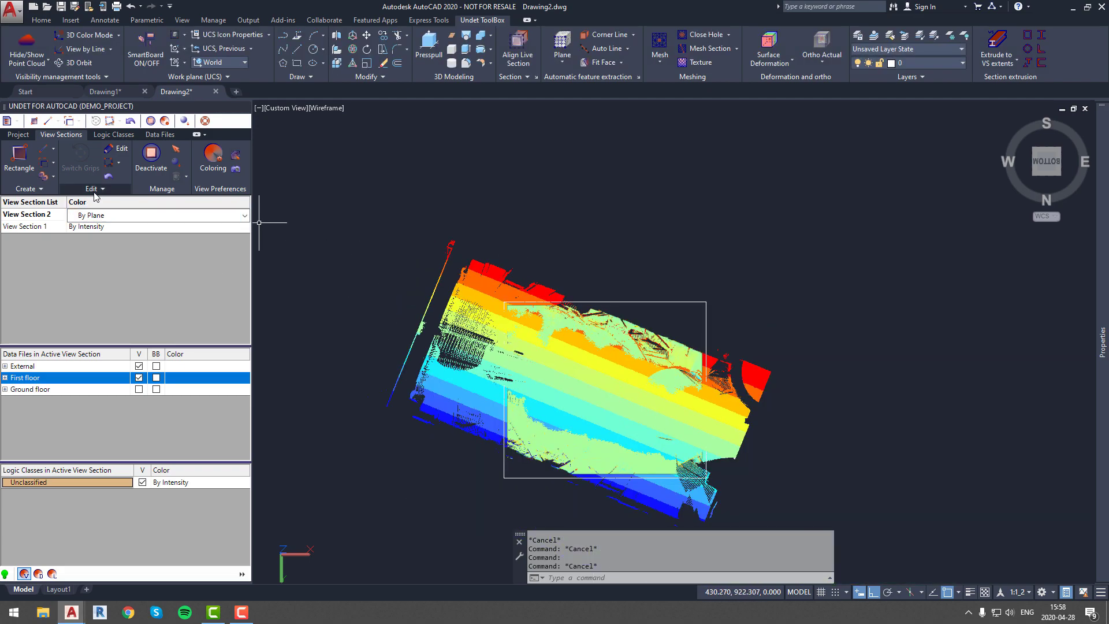
{"action": "left_click", "coordinate": [499, 285]}
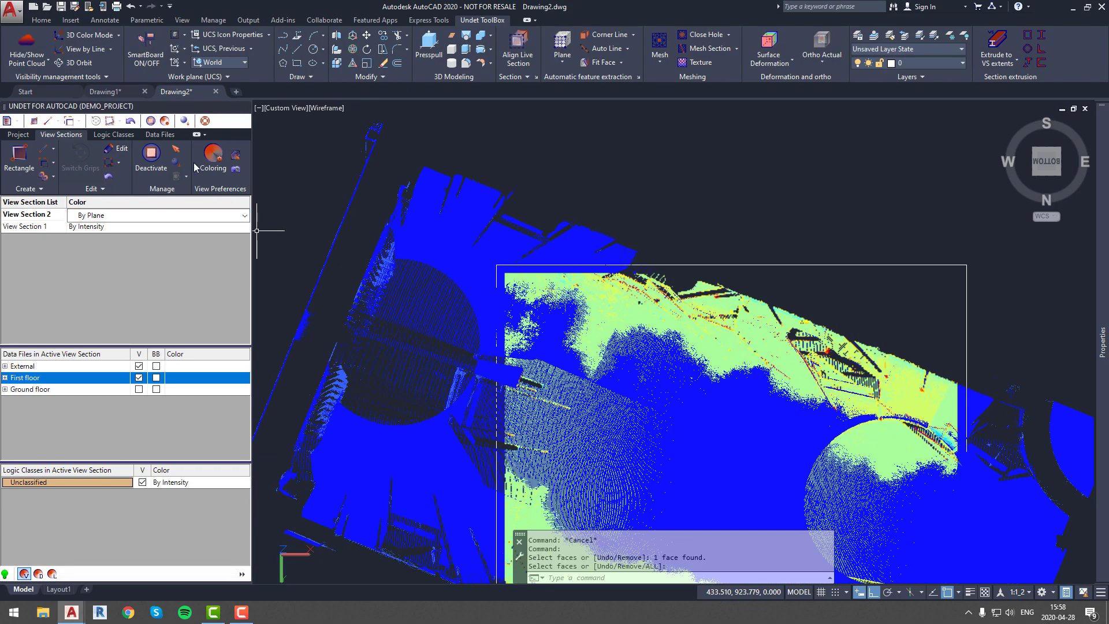
{"action": "left_click", "coordinate": [973, 496]}
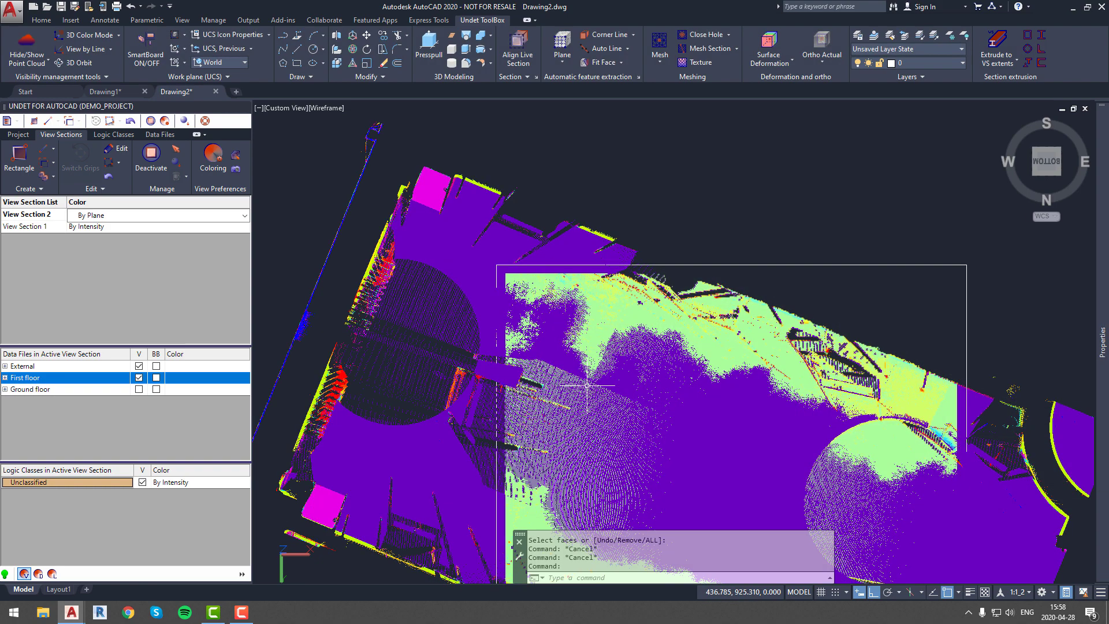
{"action": "scroll", "coordinate": [549, 319], "scroll_direction": "up", "scroll_amount": 3}
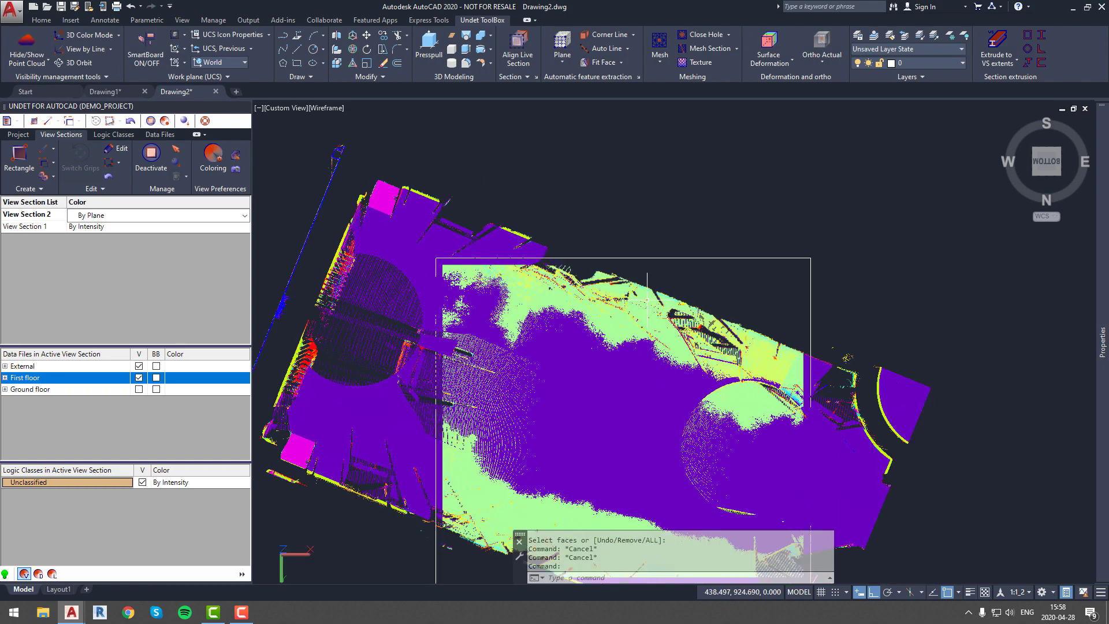
{"action": "left_click", "coordinate": [32, 57]}
Step: Move the ortho image to the lower right of the floor scan with Ortho turned off
{"action": "scroll", "coordinate": [617, 416], "scroll_direction": "down", "scroll_amount": 3}
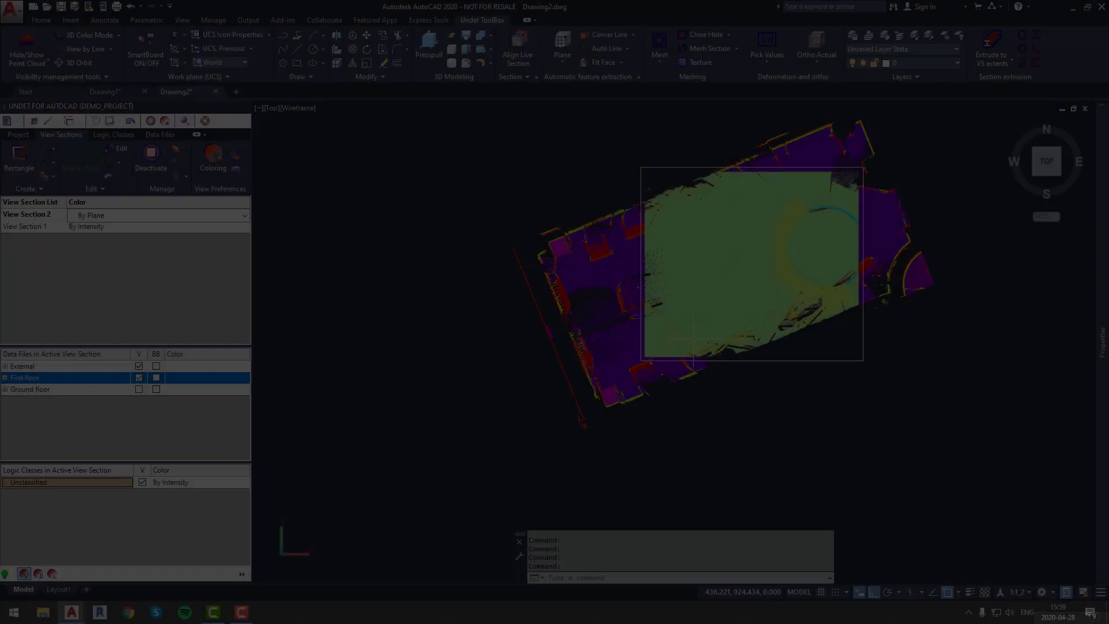
{"action": "left_click", "coordinate": [831, 354]}
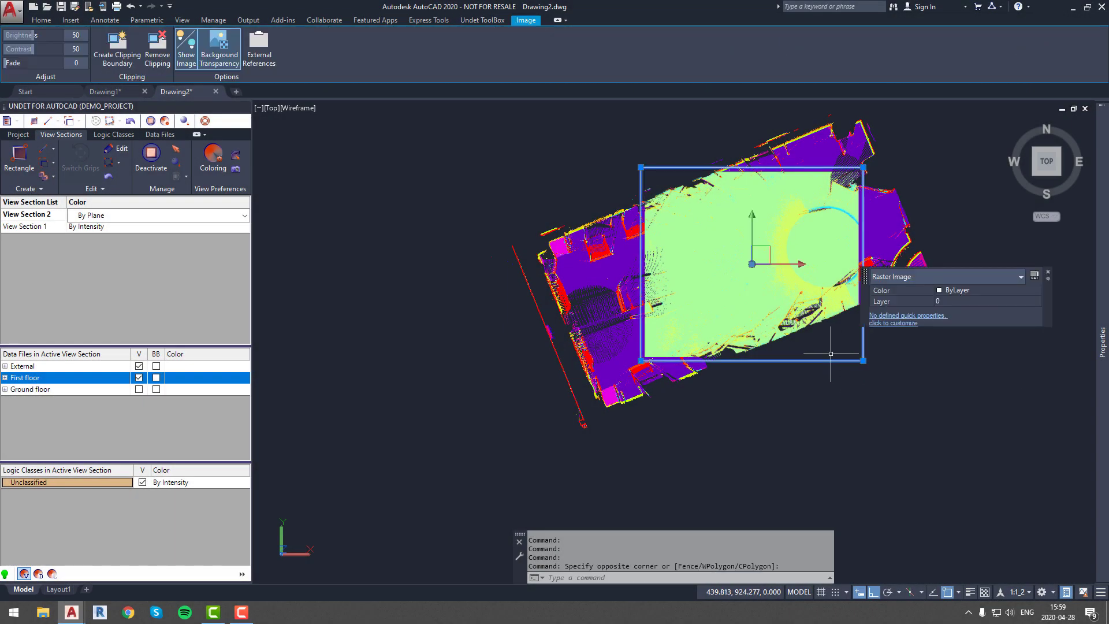
{"action": "type", "text": "M"}
{"action": "key", "text": "Return"}
{"action": "left_click", "coordinate": [840, 363]}
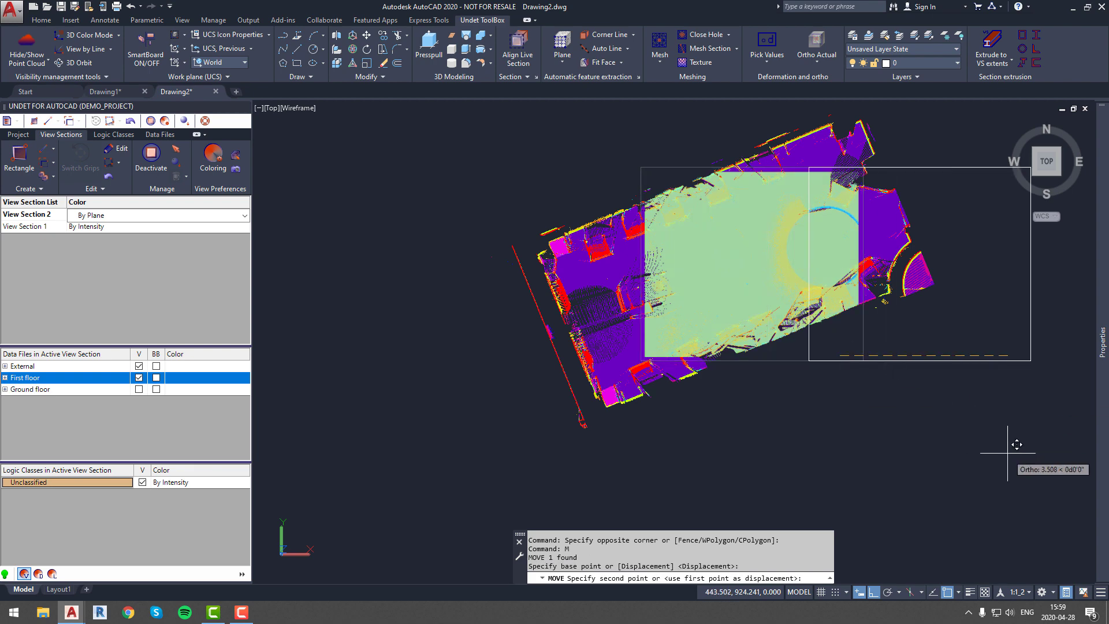
{"action": "key", "text": "F8"}
{"action": "scroll", "coordinate": [1017, 450], "scroll_direction": "down", "scroll_amount": 4}
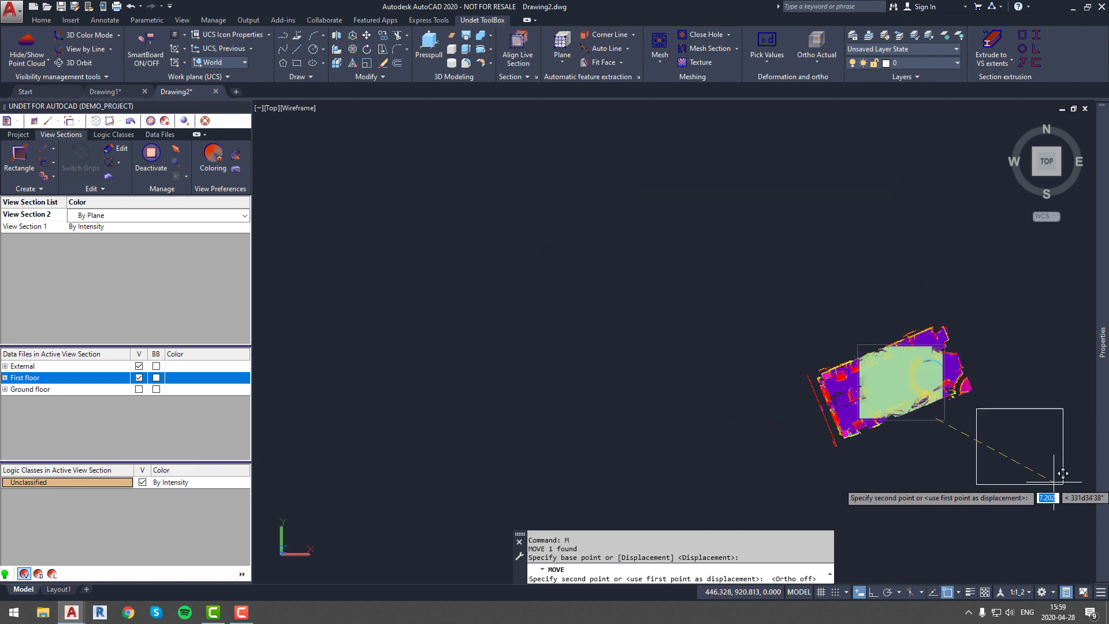
{"action": "left_click", "coordinate": [1063, 473]}
{"action": "scroll", "coordinate": [976, 419], "scroll_direction": "up", "scroll_amount": 4}
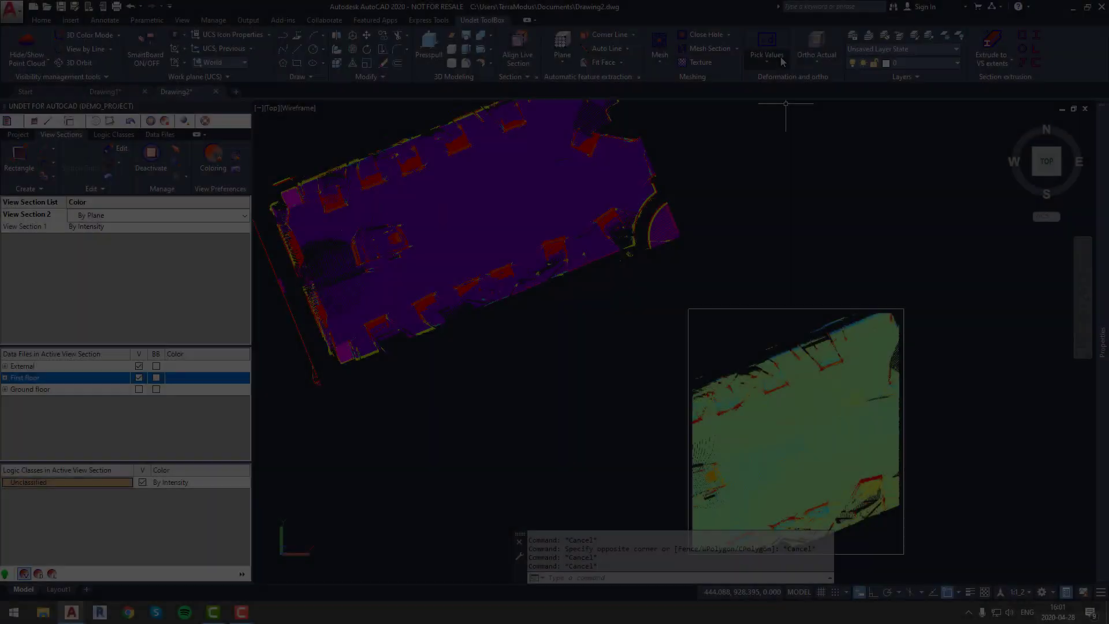
Step: Place FL 22.53 elevation labels across the floor from ortho image values, then save Drawing2
{"action": "left_click", "coordinate": [773, 63]}
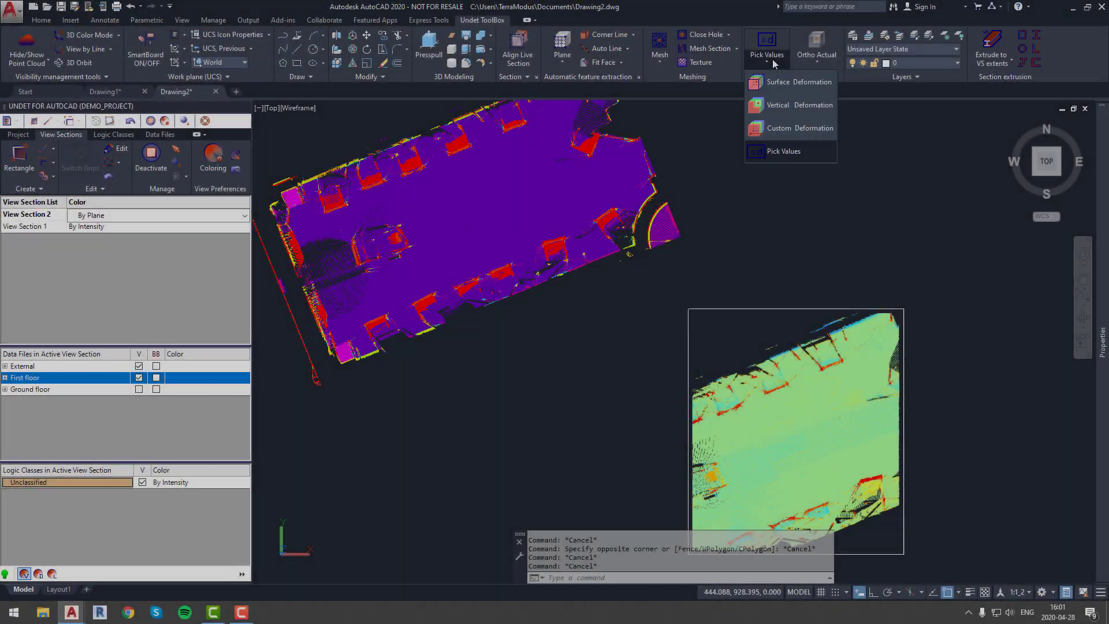
{"action": "left_click", "coordinate": [777, 86]}
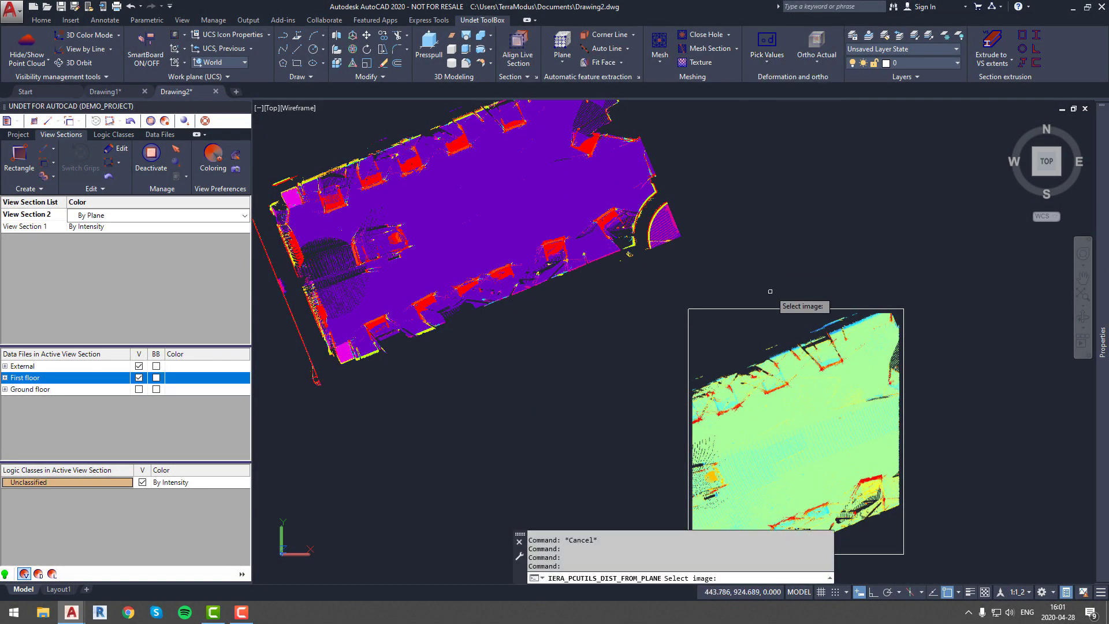
{"action": "left_click", "coordinate": [768, 311]}
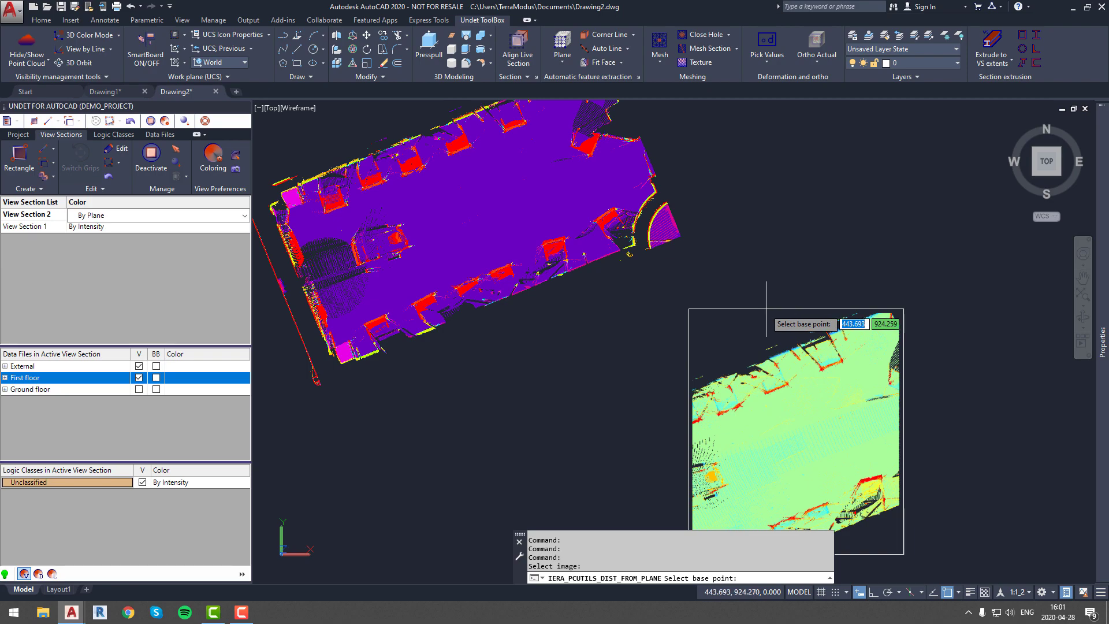
{"action": "scroll", "coordinate": [497, 225], "scroll_direction": "up", "scroll_amount": 6}
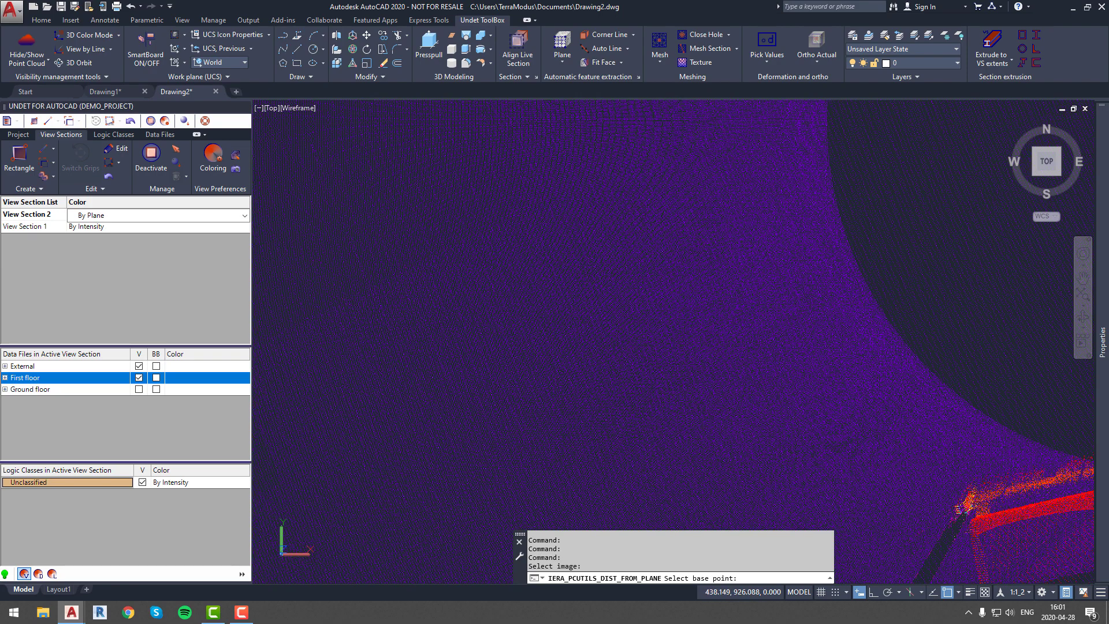
{"action": "scroll", "coordinate": [523, 283], "scroll_direction": "down", "scroll_amount": 5}
{"action": "scroll", "coordinate": [517, 305], "scroll_direction": "up", "scroll_amount": 5}
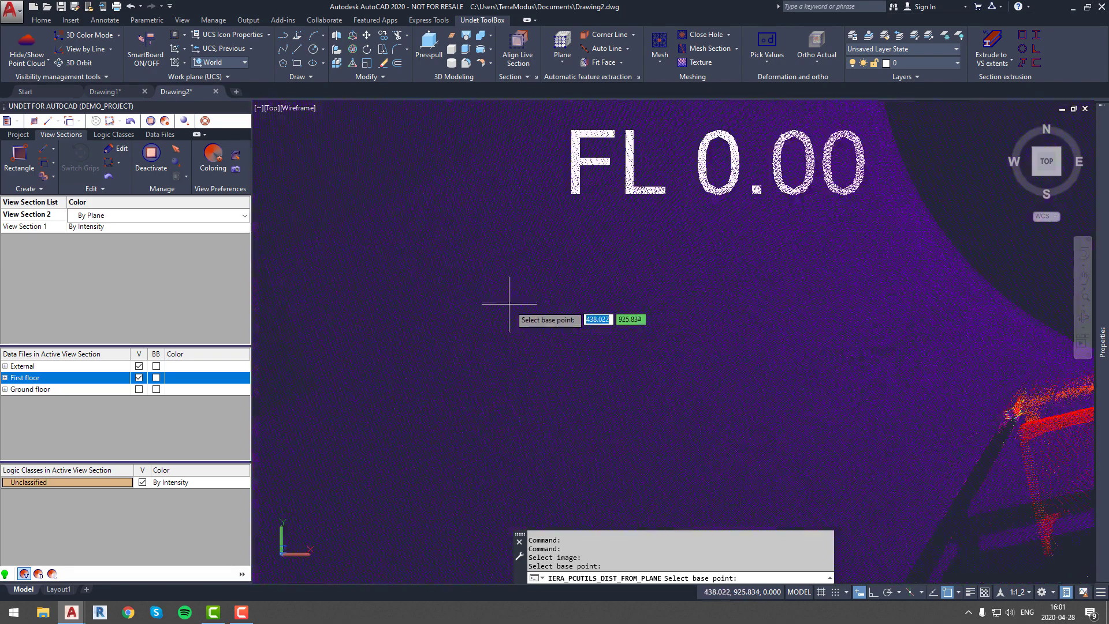
{"action": "scroll", "coordinate": [523, 312], "scroll_direction": "down", "scroll_amount": 5}
{"action": "scroll", "coordinate": [533, 313], "scroll_direction": "up", "scroll_amount": 4}
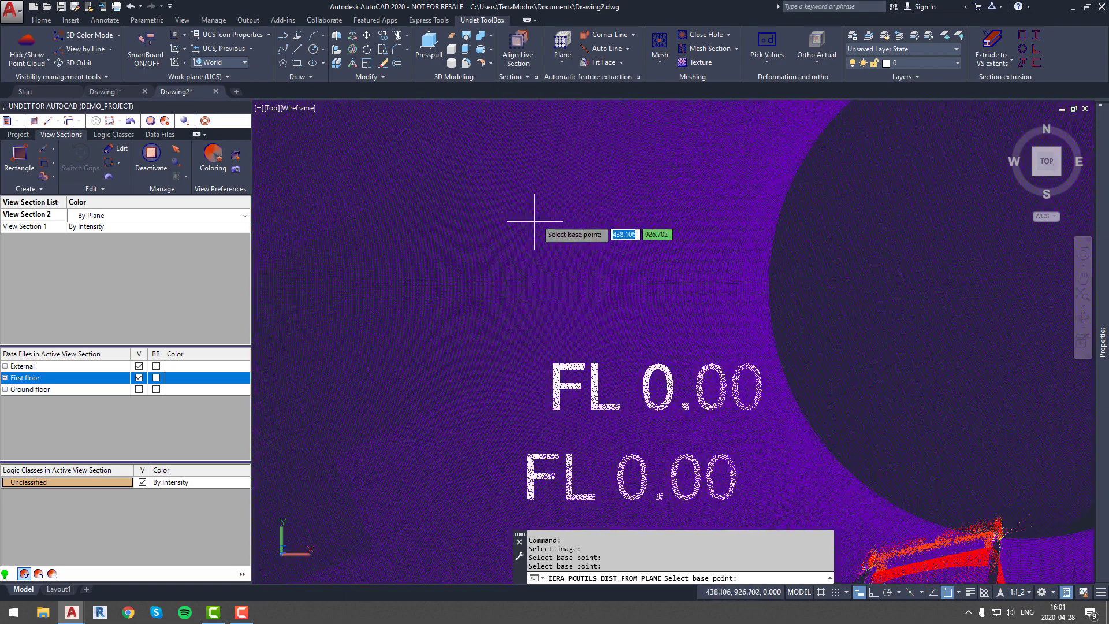
{"action": "scroll", "coordinate": [574, 235], "scroll_direction": "down", "scroll_amount": 5}
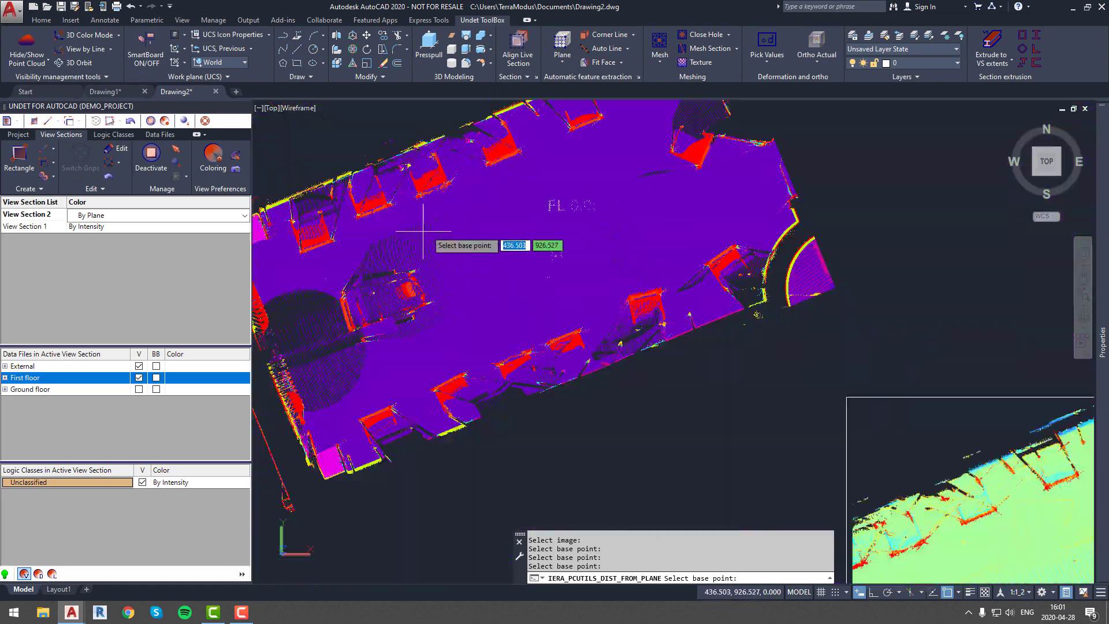
{"action": "scroll", "coordinate": [396, 227], "scroll_direction": "up", "scroll_amount": 4}
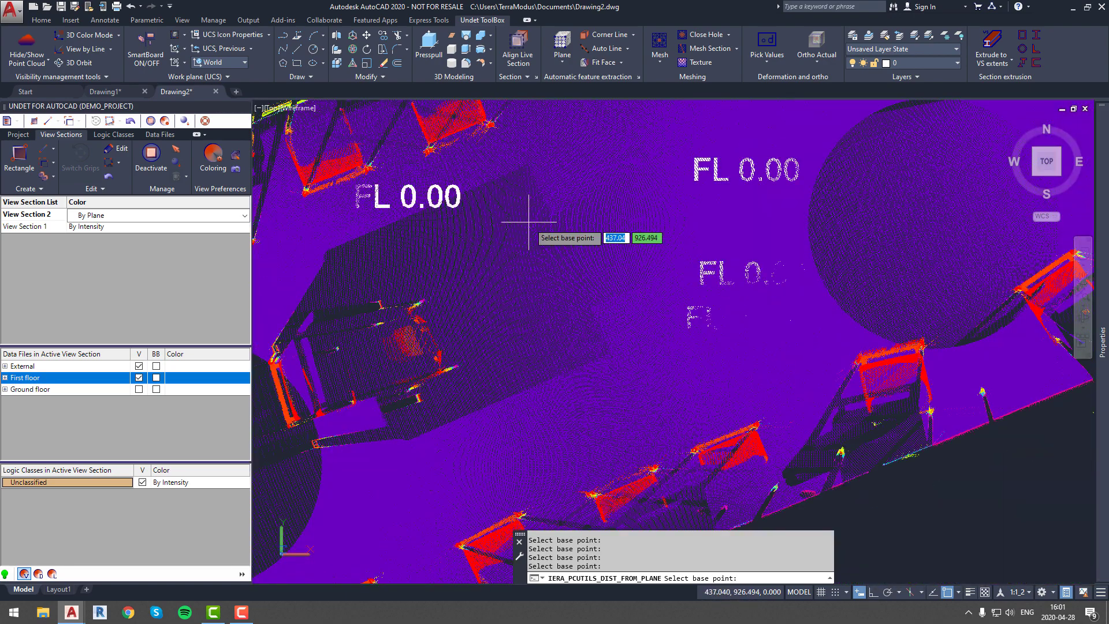
{"action": "scroll", "coordinate": [531, 220], "scroll_direction": "down", "scroll_amount": 5}
{"action": "scroll", "coordinate": [491, 289], "scroll_direction": "up", "scroll_amount": 5}
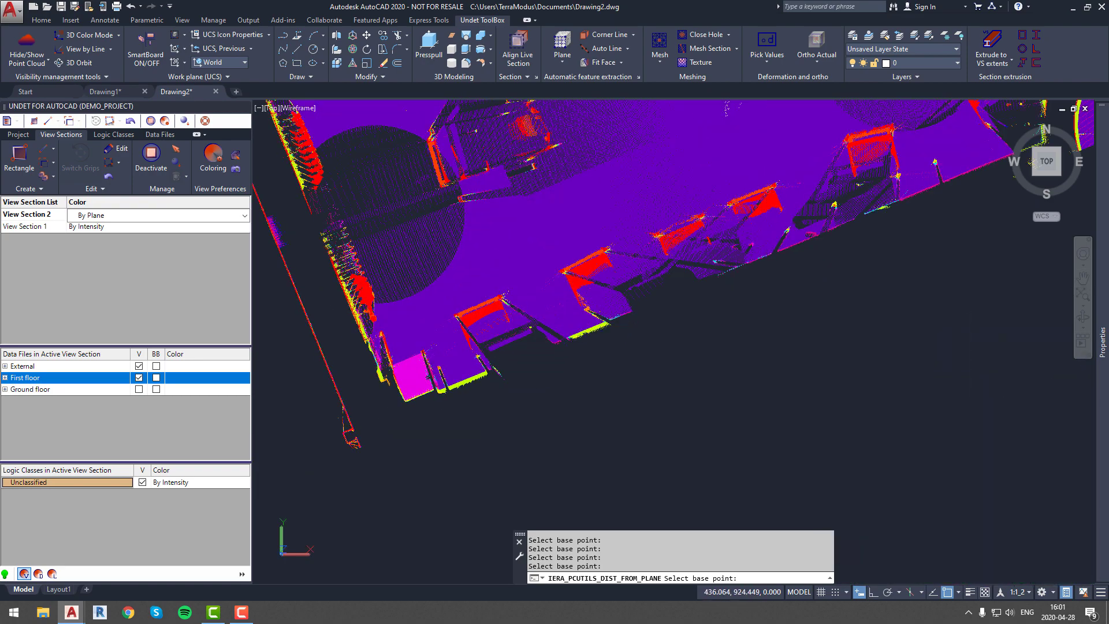
{"action": "scroll", "coordinate": [601, 173], "scroll_direction": "down", "scroll_amount": 5}
{"action": "scroll", "coordinate": [640, 146], "scroll_direction": "up", "scroll_amount": 8}
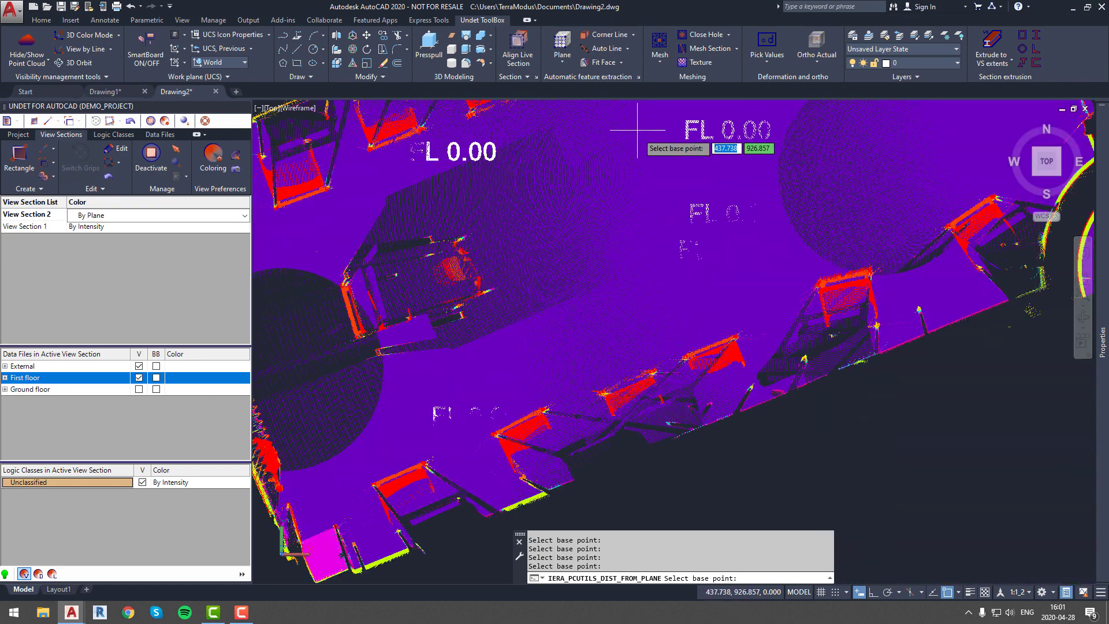
{"action": "scroll", "coordinate": [639, 145], "scroll_direction": "down", "scroll_amount": 5}
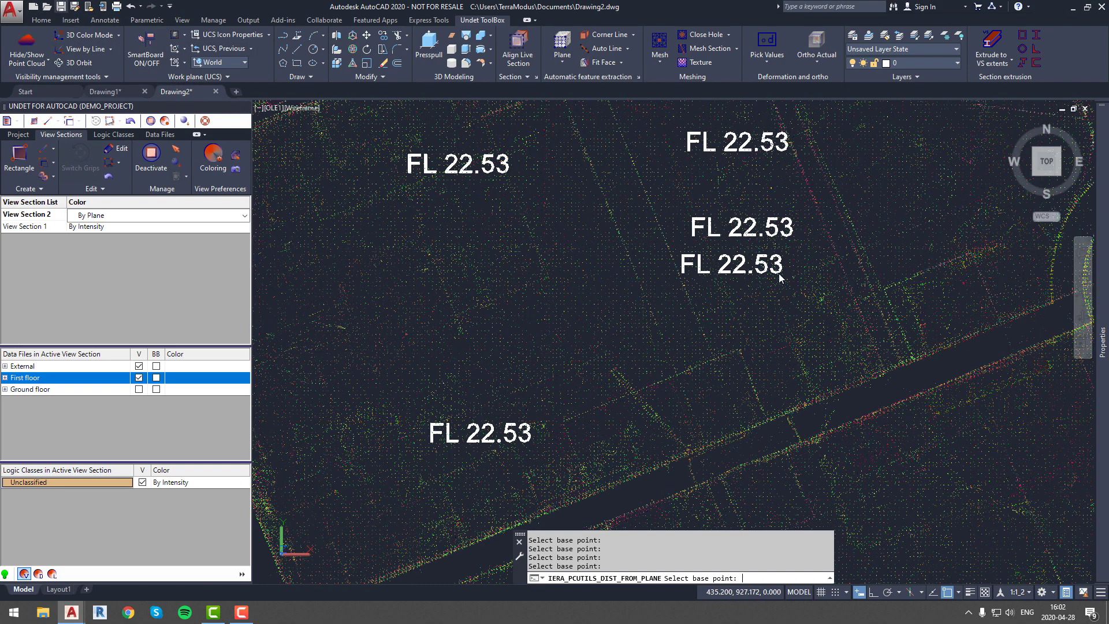
{"action": "key", "text": "Escape"}
{"action": "key", "text": "ctrl+s"}
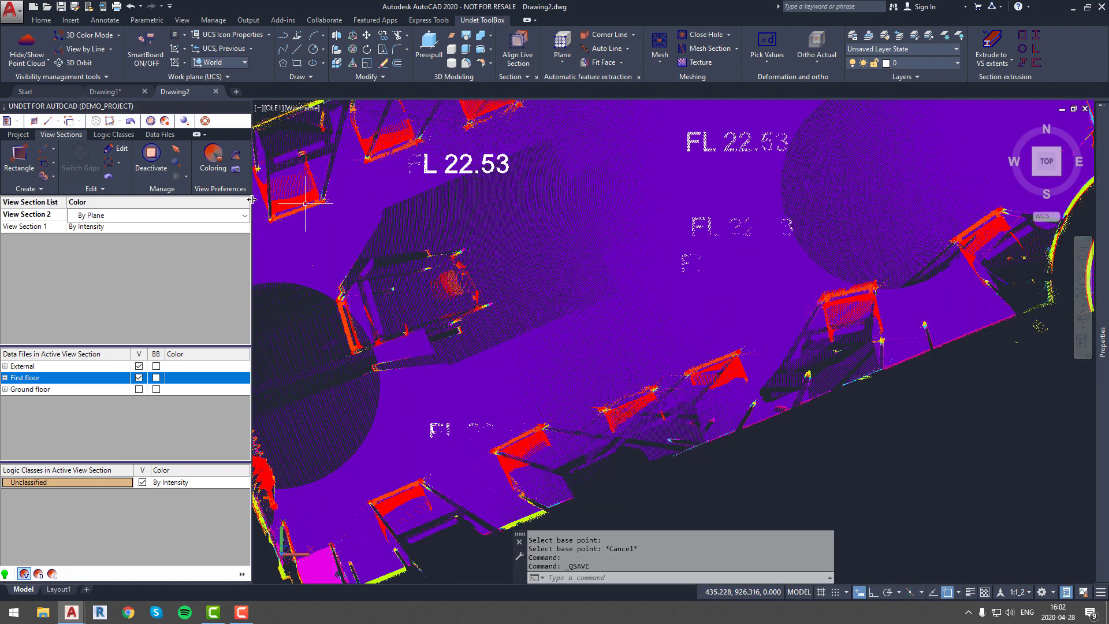
Step: Set View Section 2 colouring to By Distance from Reference Plane with Fixed Size 0.010 classes
{"action": "left_click", "coordinate": [209, 215]}
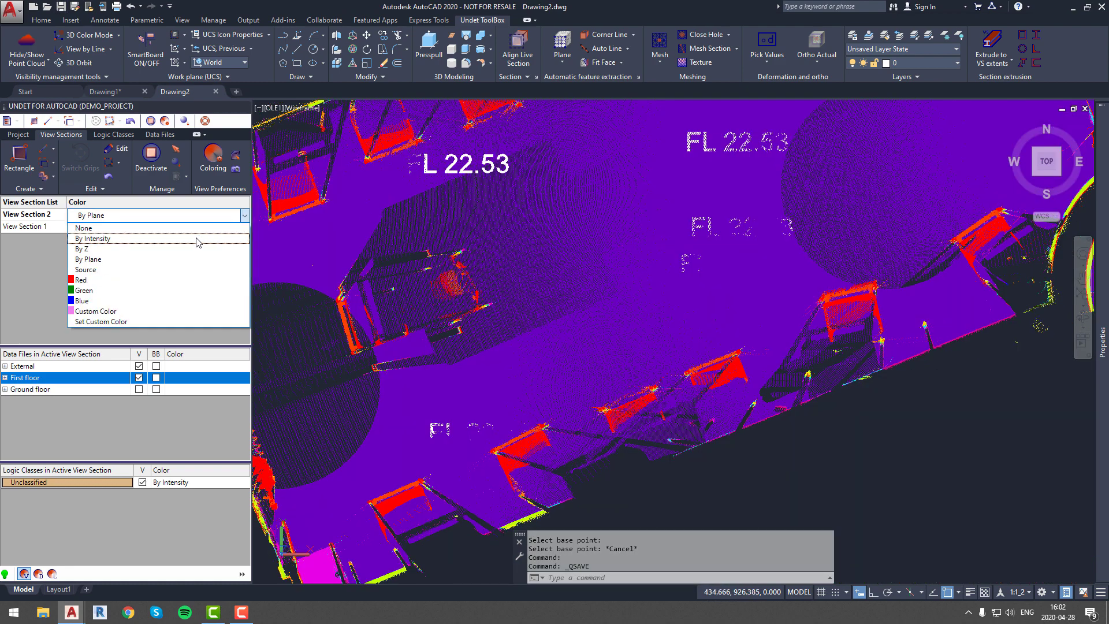
{"action": "left_click", "coordinate": [213, 155]}
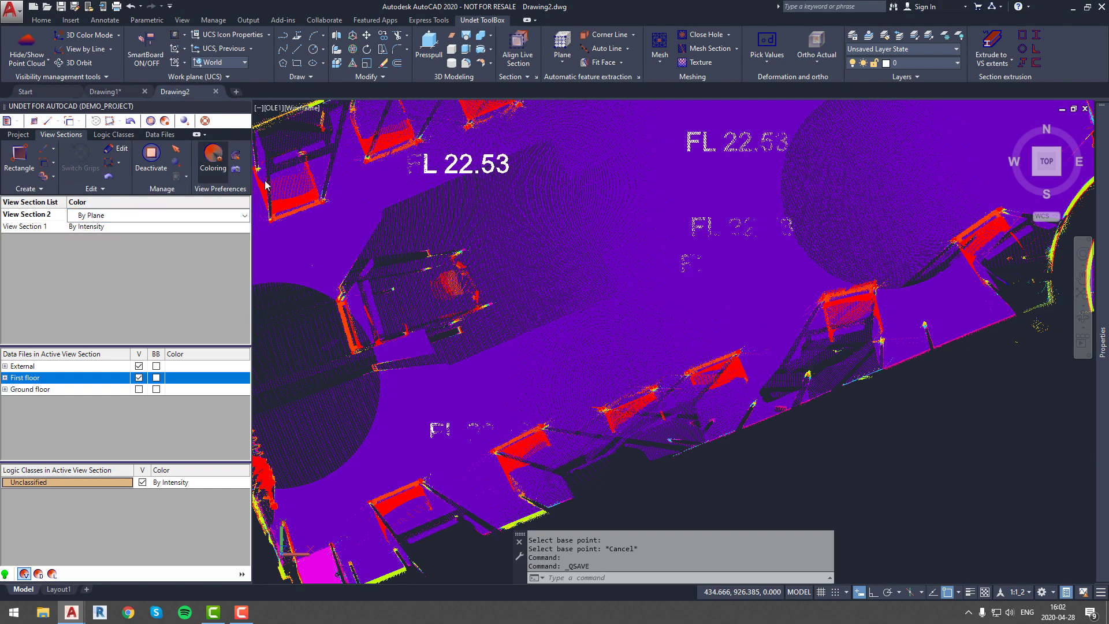
{"action": "left_click", "coordinate": [550, 338]}
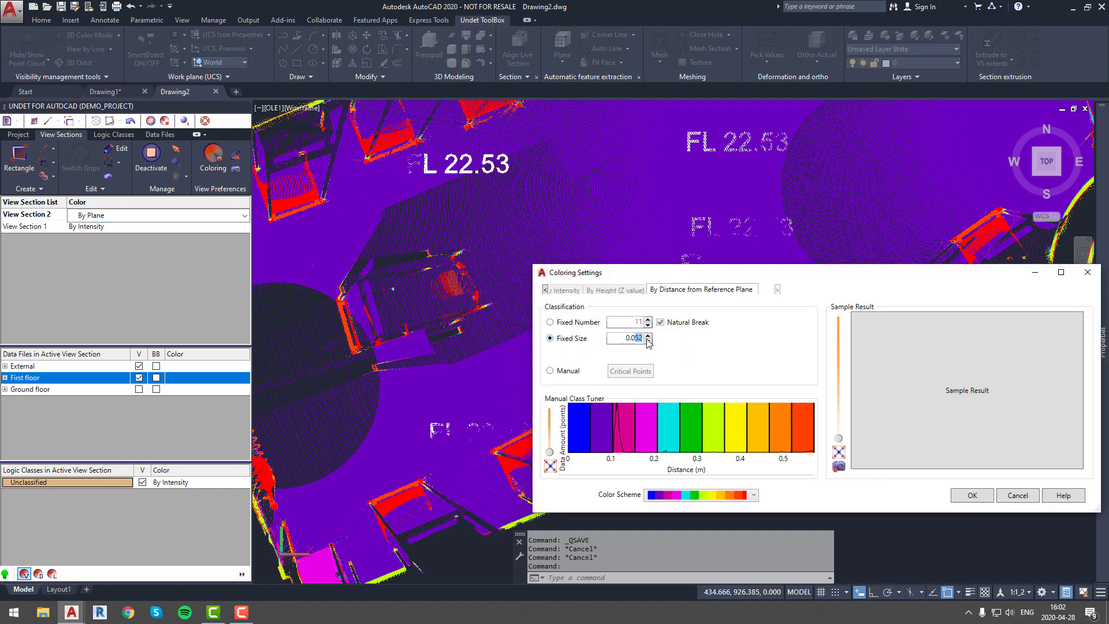
{"action": "left_click", "coordinate": [921, 429]}
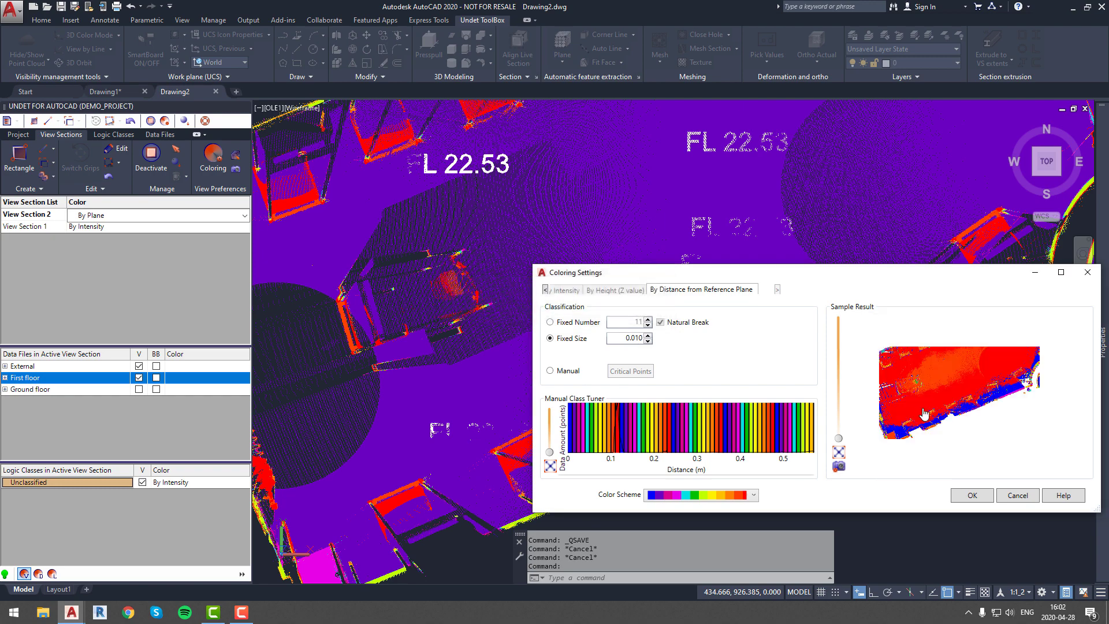
{"action": "left_click", "coordinate": [967, 496]}
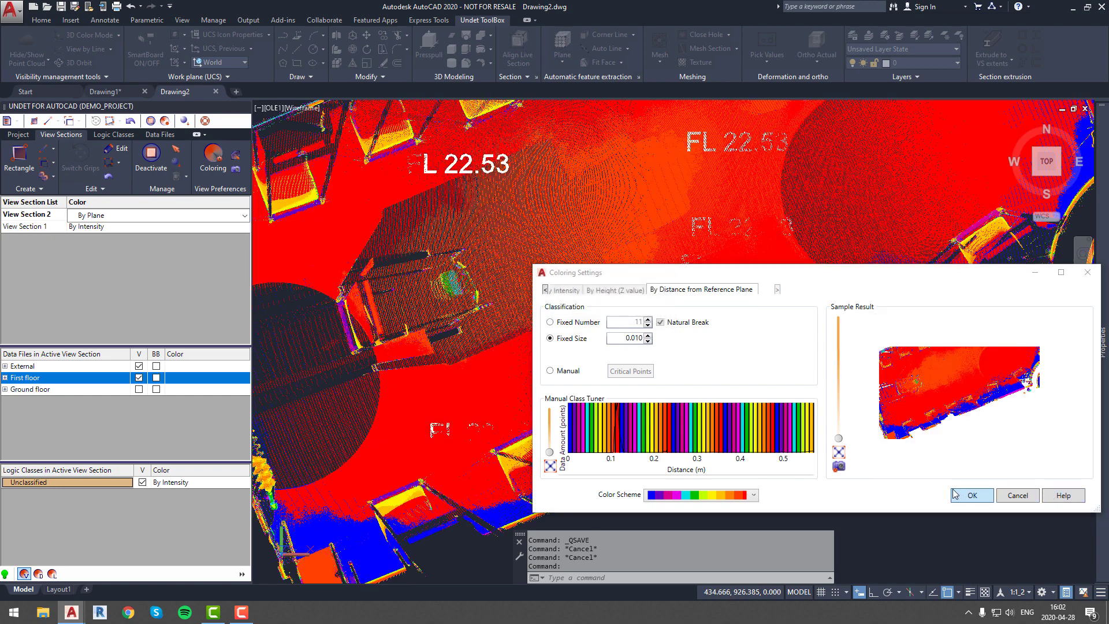
{"action": "scroll", "coordinate": [776, 300], "scroll_direction": "up", "scroll_amount": 3}
Step: Pick values from the ortho image to place more FL 22.53 labels along the cloud's upper edge
{"action": "scroll", "coordinate": [776, 300], "scroll_direction": "up", "scroll_amount": 3}
{"action": "scroll", "coordinate": [649, 322], "scroll_direction": "down", "scroll_amount": 4}
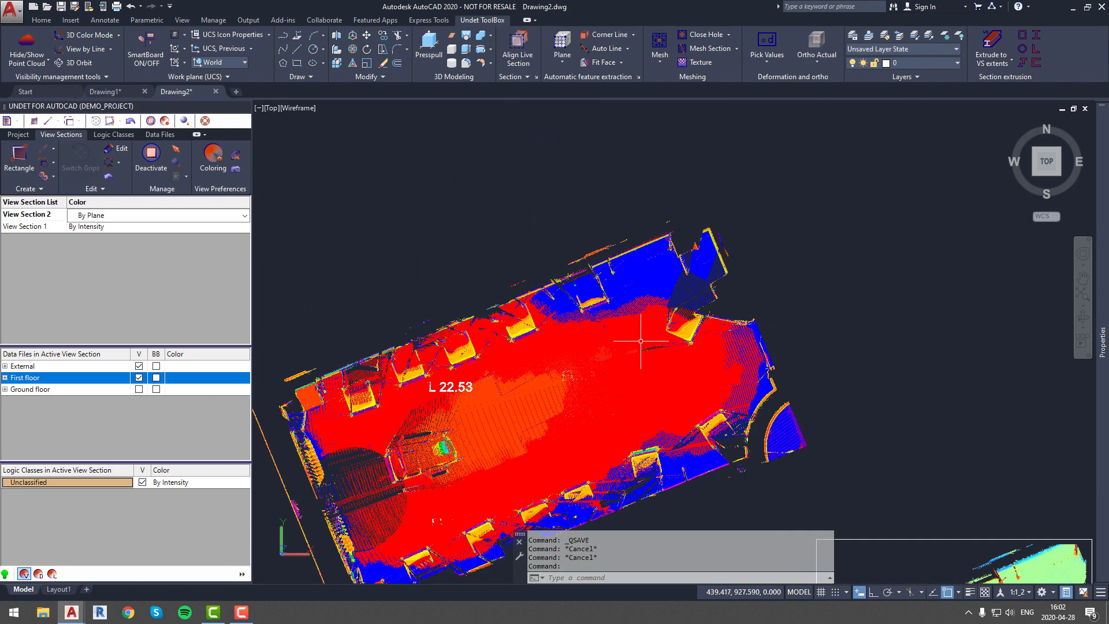
{"action": "scroll", "coordinate": [614, 345], "scroll_direction": "up", "scroll_amount": 5}
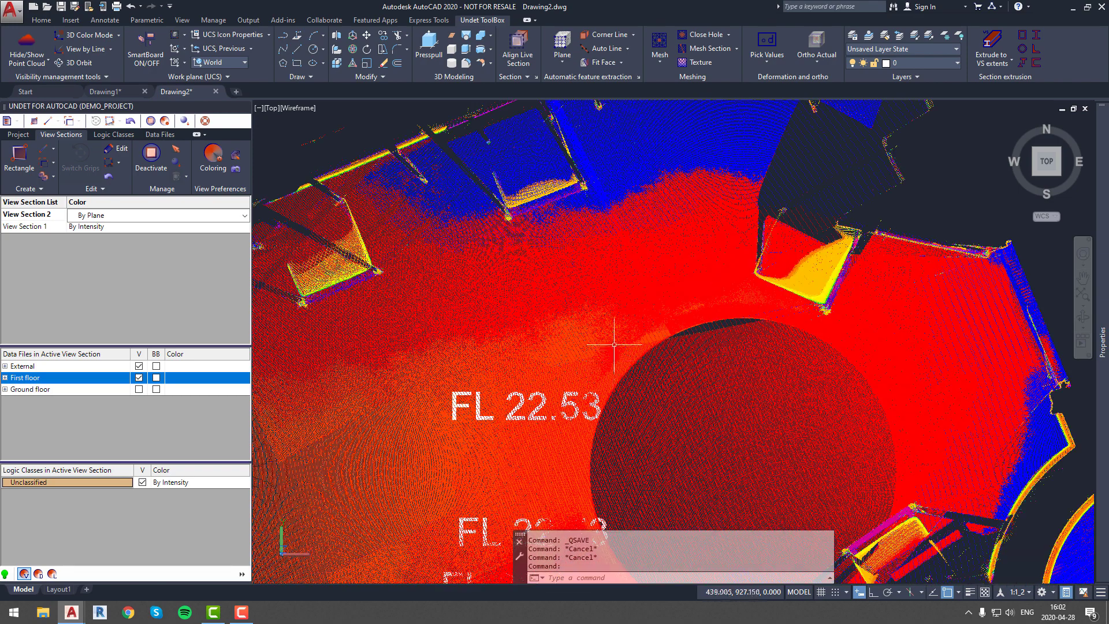
{"action": "left_click", "coordinate": [766, 43]}
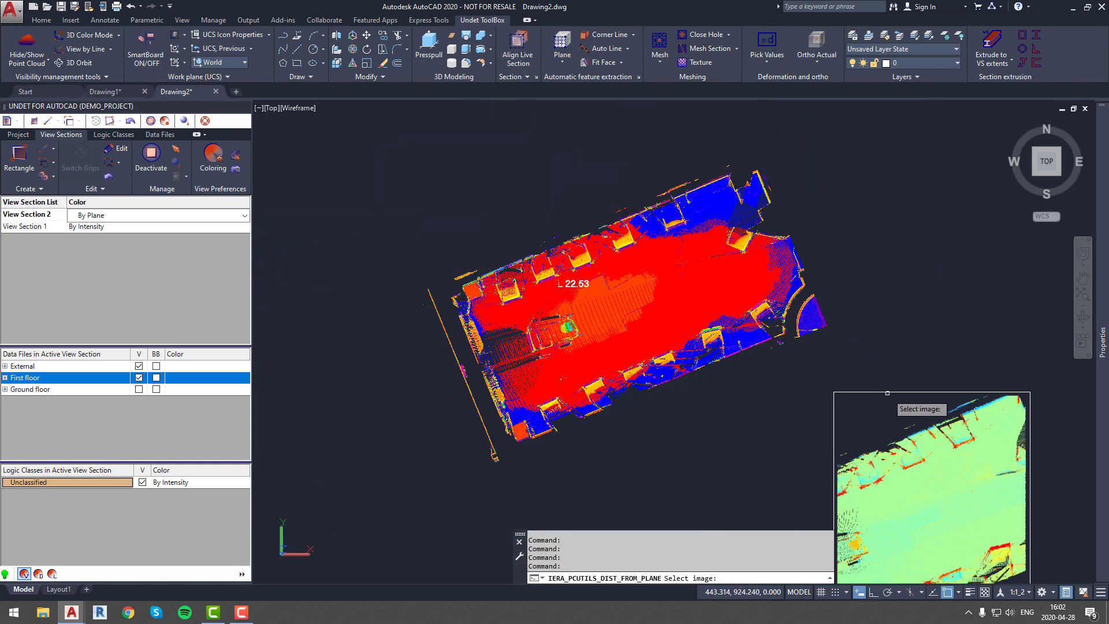
{"action": "left_click", "coordinate": [886, 393]}
{"action": "scroll", "coordinate": [755, 257], "scroll_direction": "up", "scroll_amount": 6}
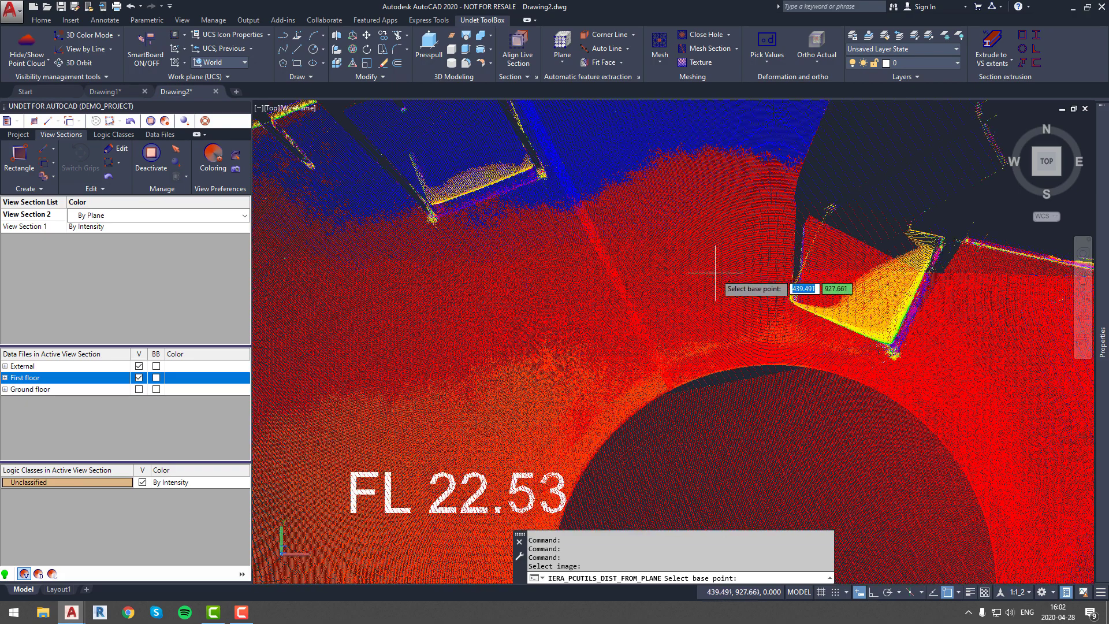
{"action": "scroll", "coordinate": [718, 285], "scroll_direction": "down", "scroll_amount": 5}
{"action": "scroll", "coordinate": [664, 193], "scroll_direction": "up", "scroll_amount": 5}
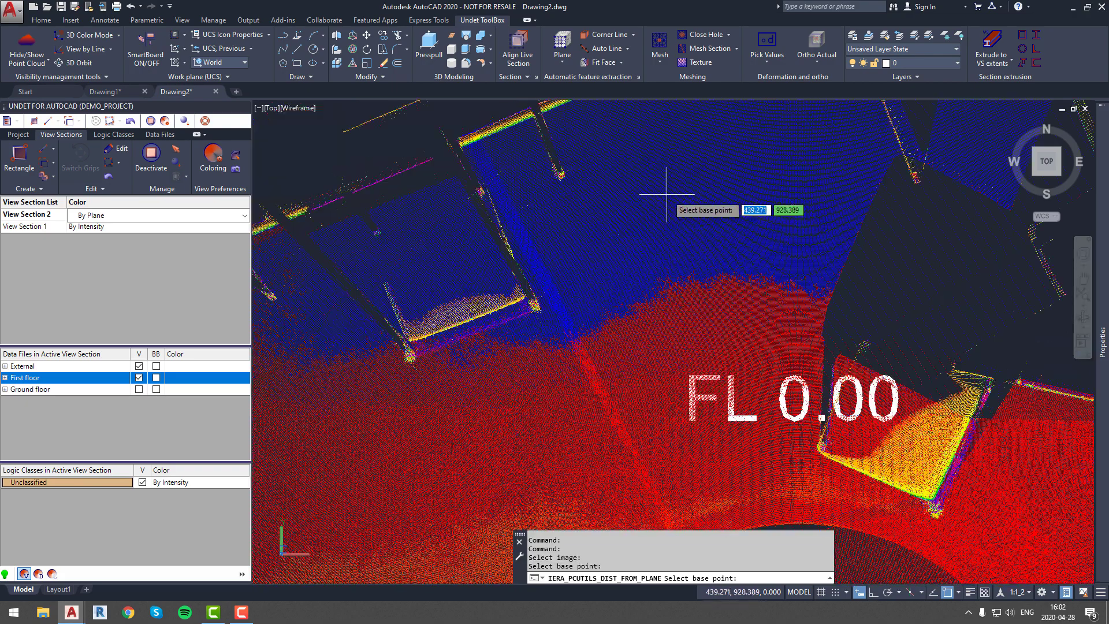
{"action": "scroll", "coordinate": [650, 284], "scroll_direction": "down", "scroll_amount": 4}
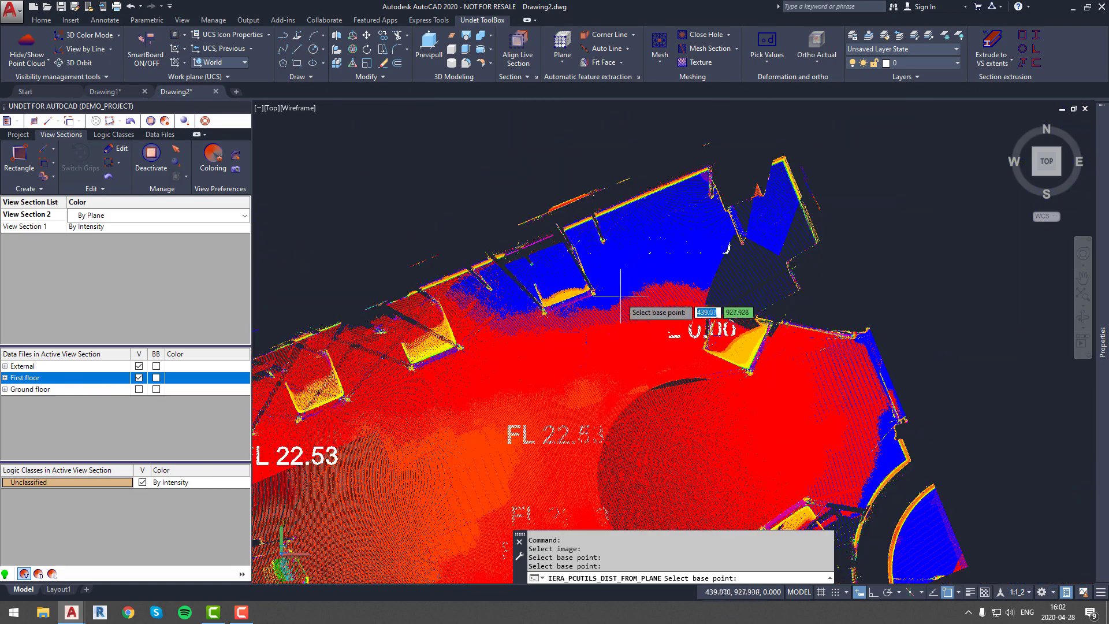
{"action": "scroll", "coordinate": [668, 292], "scroll_direction": "up", "scroll_amount": 4}
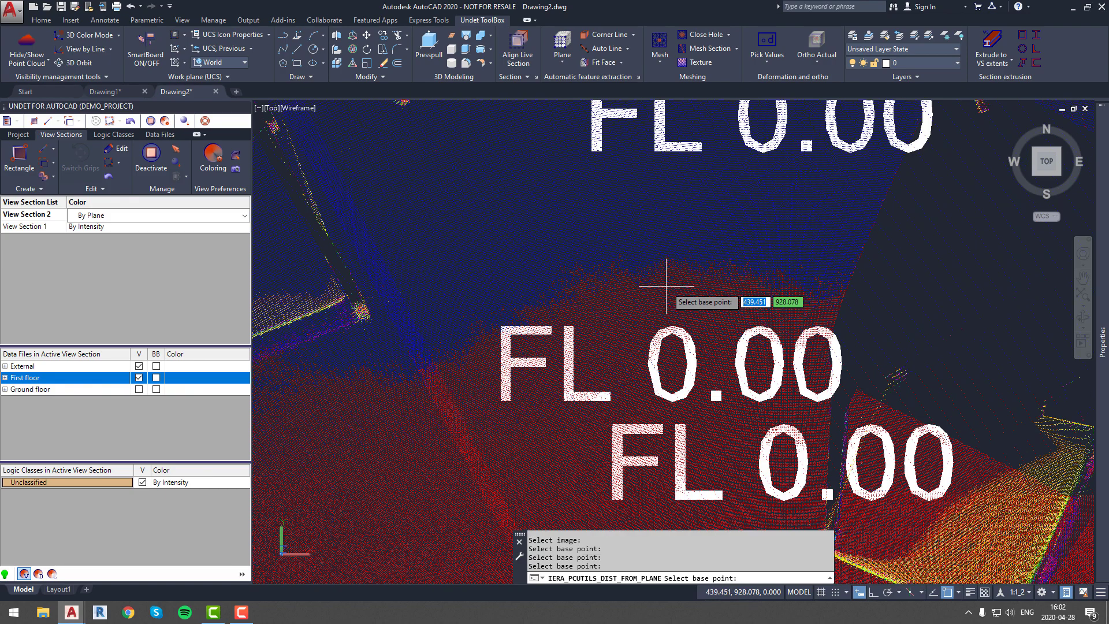
{"action": "scroll", "coordinate": [671, 283], "scroll_direction": "down", "scroll_amount": 3}
{"action": "key", "text": "Escape"}
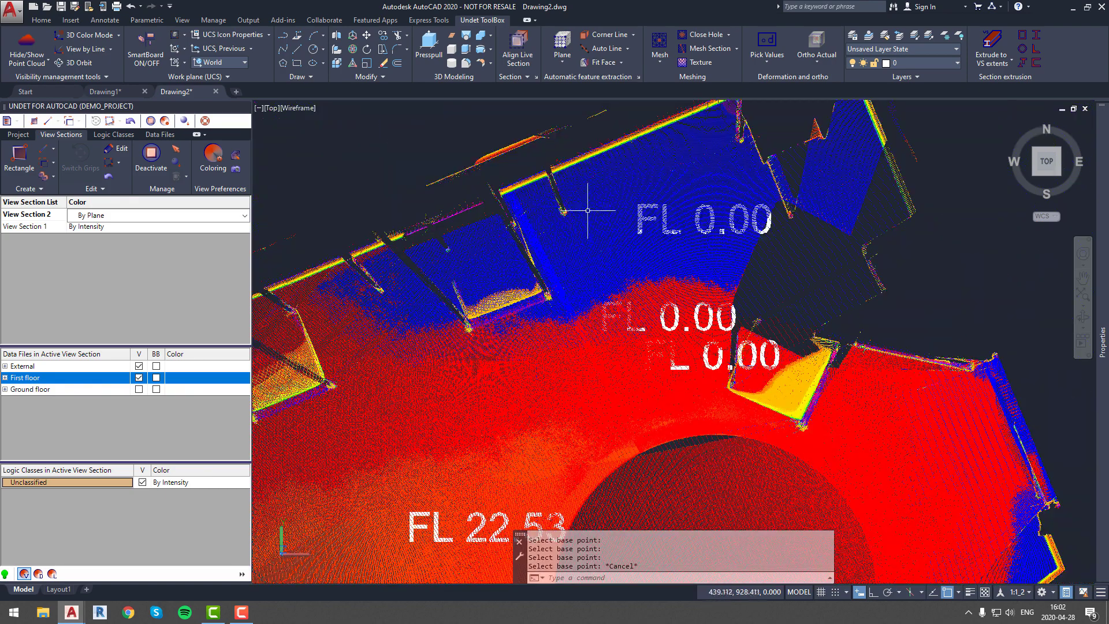
Step: Save Drawing2 with the new floor-level labels
{"action": "left_click", "coordinate": [60, 6]}
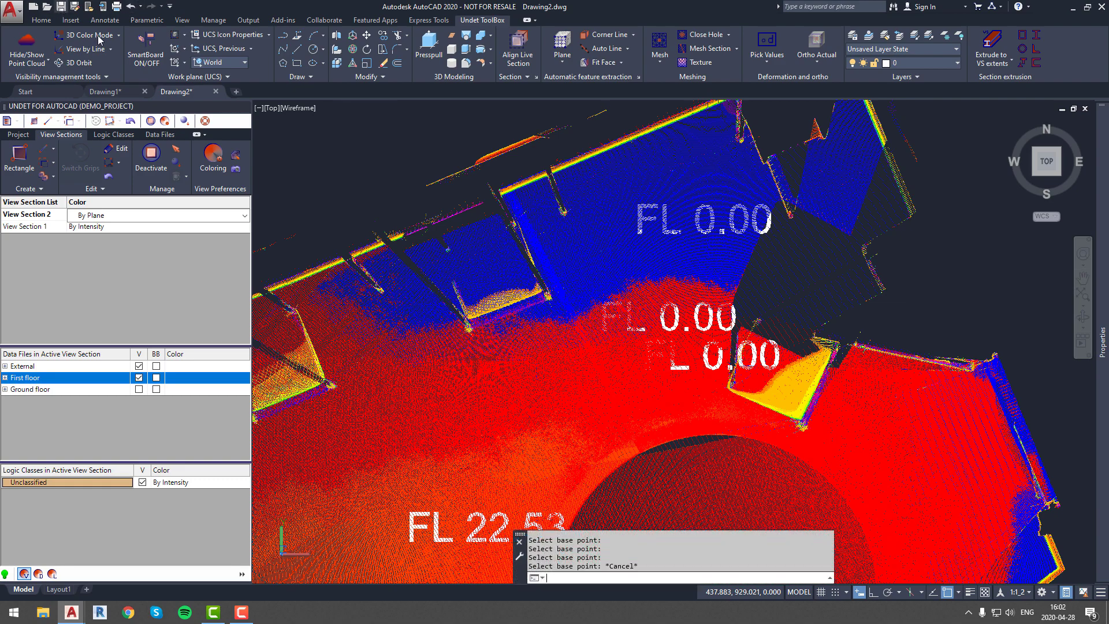
{"action": "scroll", "coordinate": [724, 352], "scroll_direction": "up", "scroll_amount": 3}
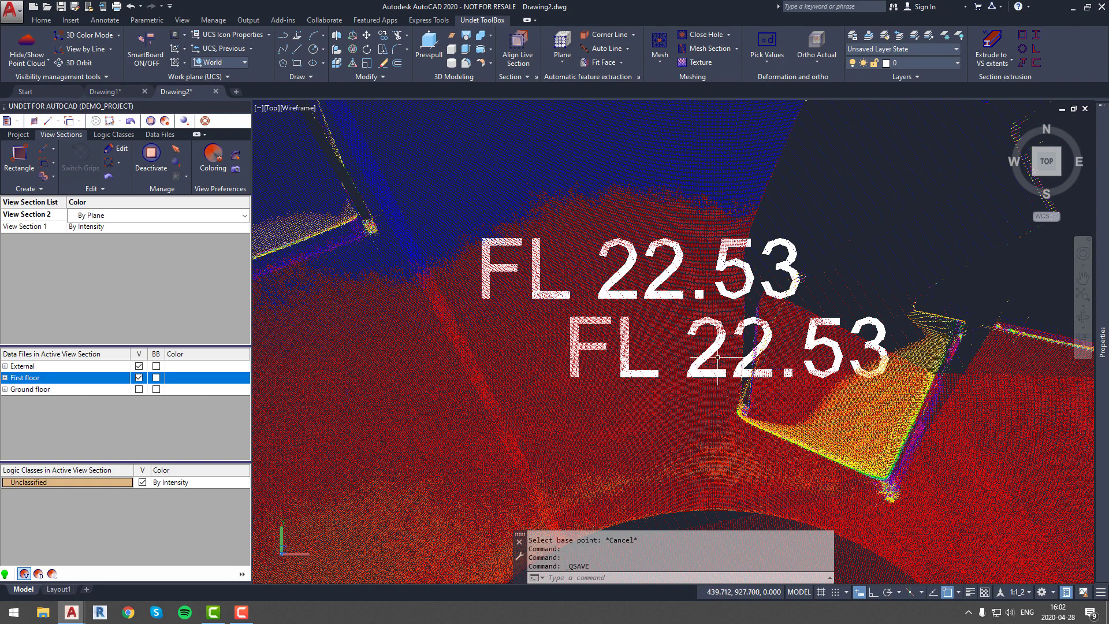
{"action": "scroll", "coordinate": [723, 350], "scroll_direction": "down", "scroll_amount": 2}
{"action": "scroll", "coordinate": [684, 260], "scroll_direction": "down", "scroll_amount": 5}
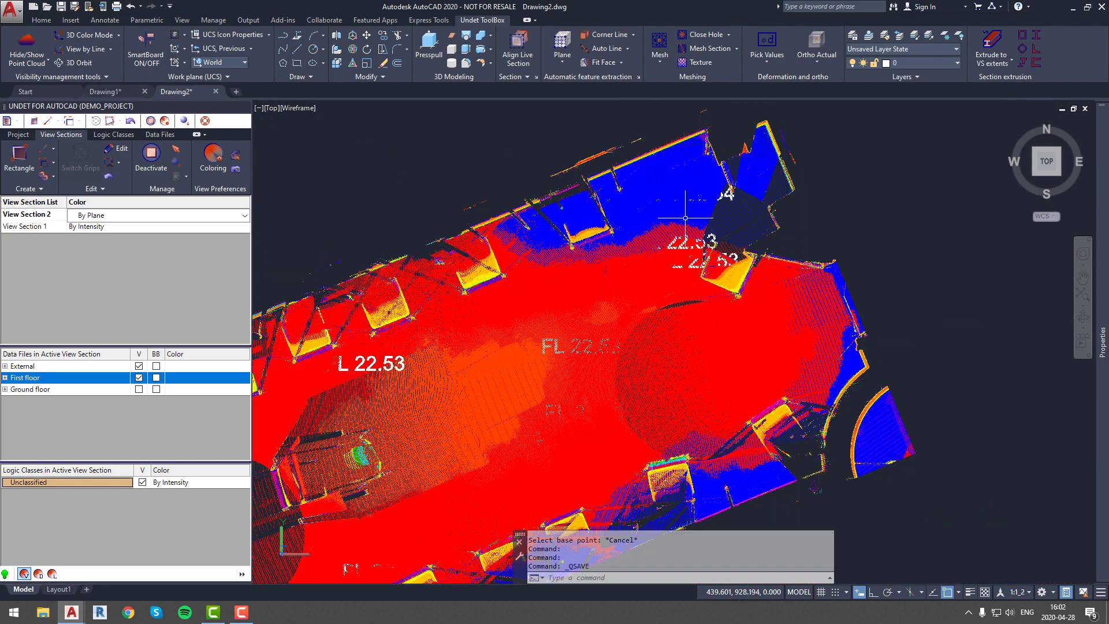